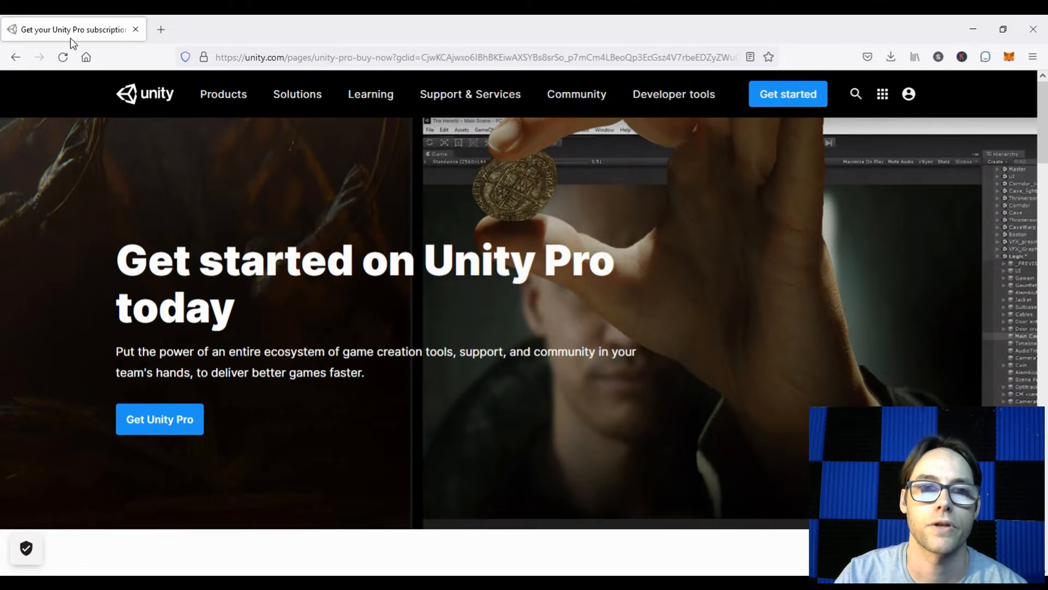
Search Google for 'unity', open the Unity ad result, and close the duplicate Unity Pro tab
{"action": "left_click", "coordinate": [160, 30]}
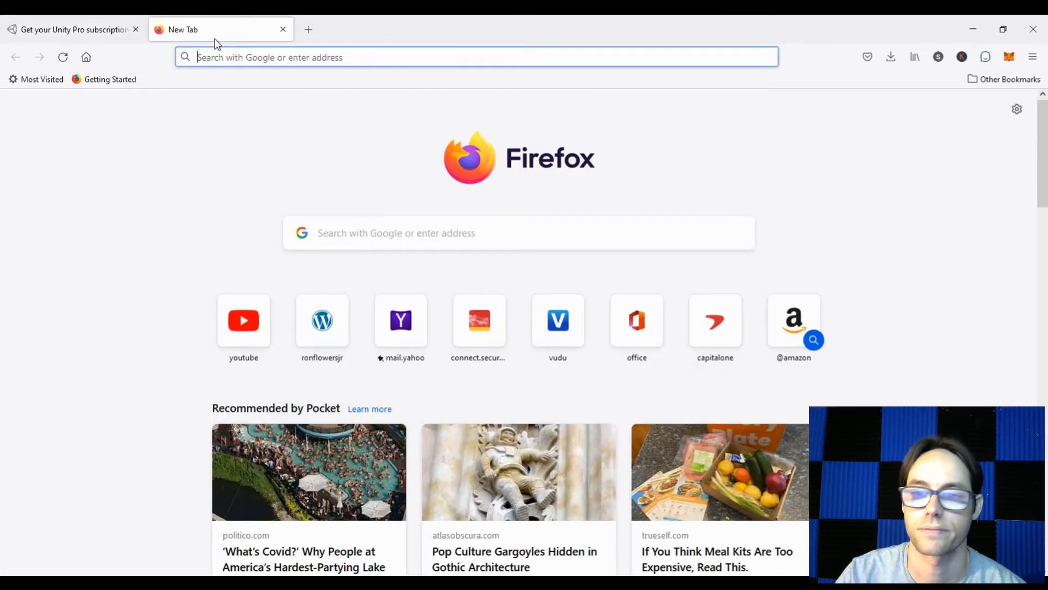
{"action": "type", "text": "unity"}
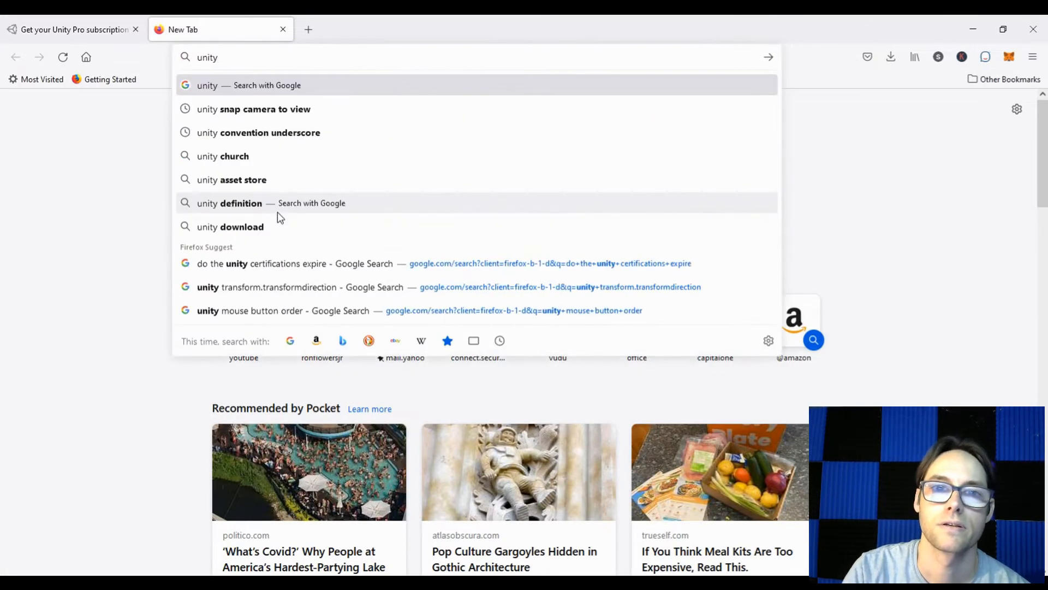
{"action": "key", "text": "Return"}
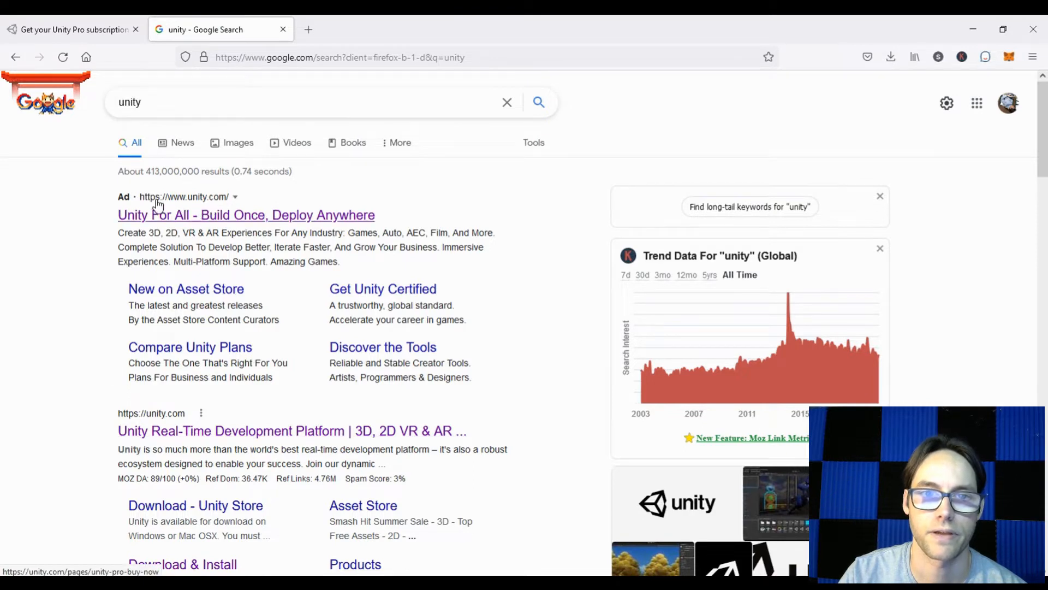
{"action": "left_click", "coordinate": [198, 218]}
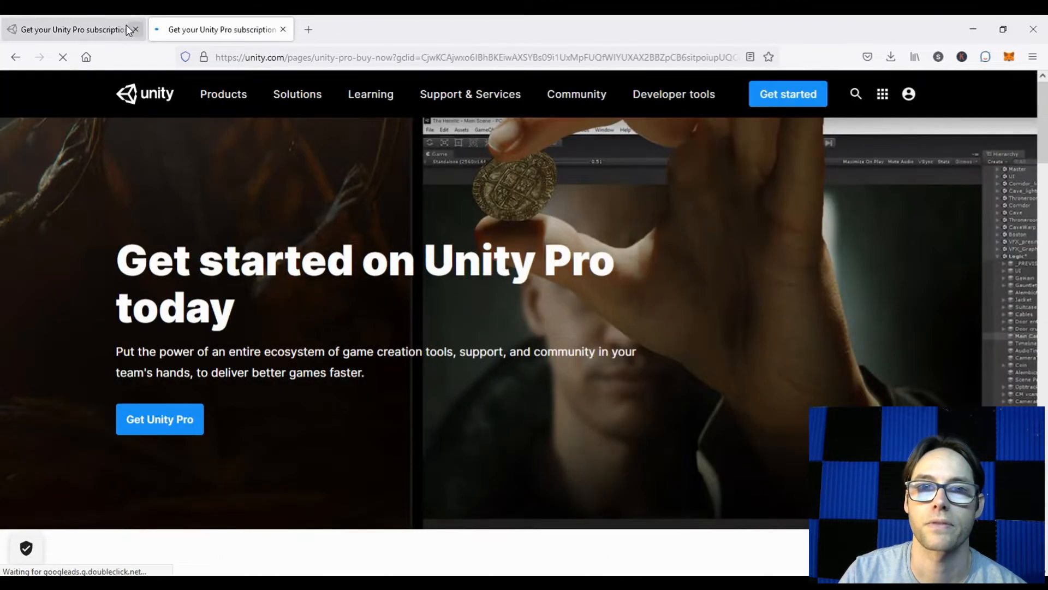
{"action": "left_click", "coordinate": [283, 30]}
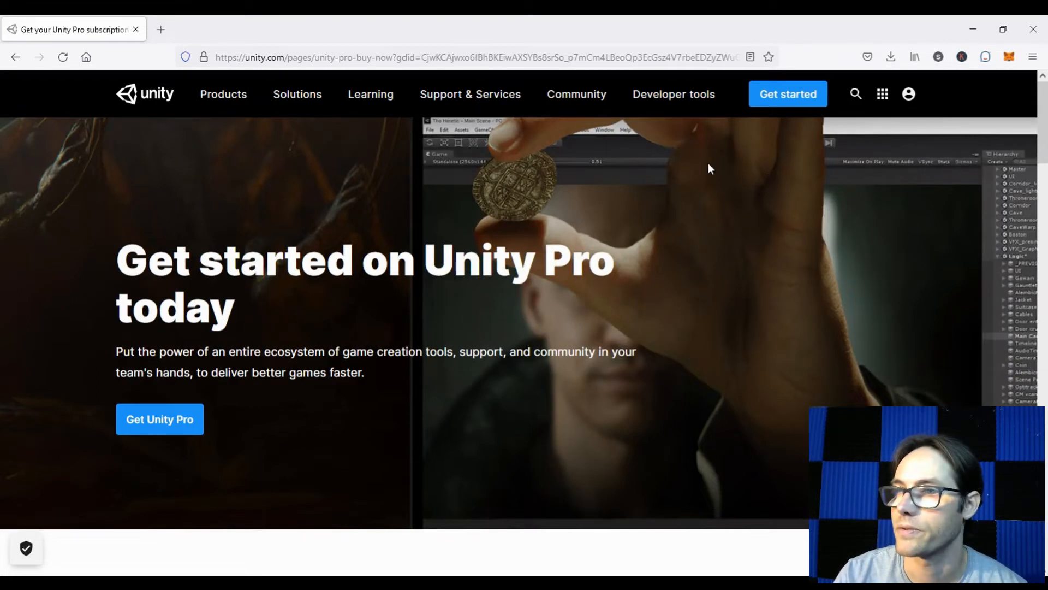
Open the Create a Unity ID sign-up form from the account menu
{"action": "left_click", "coordinate": [908, 97]}
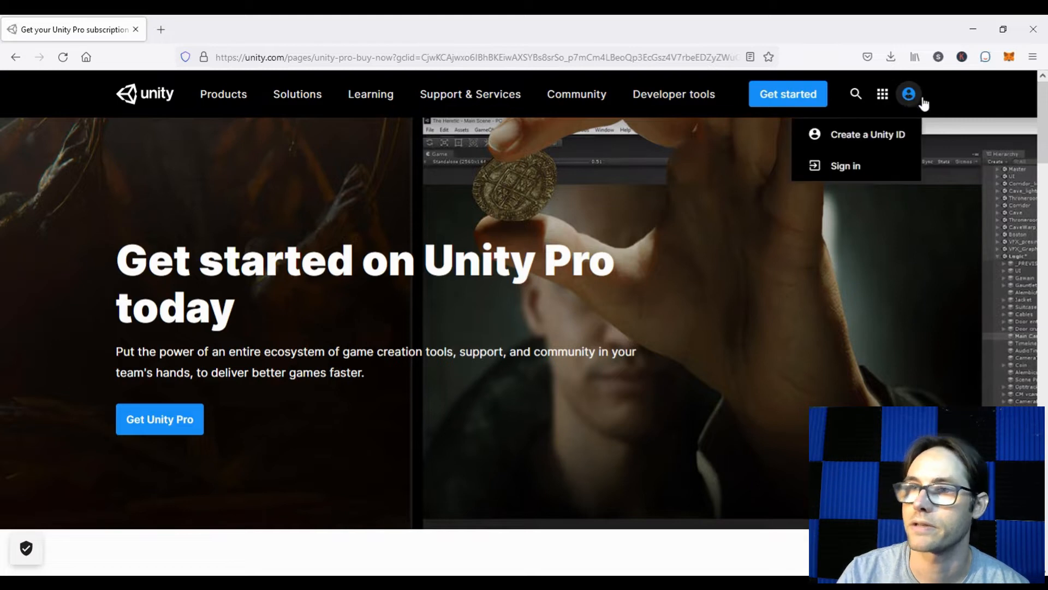
{"action": "left_click", "coordinate": [853, 137]}
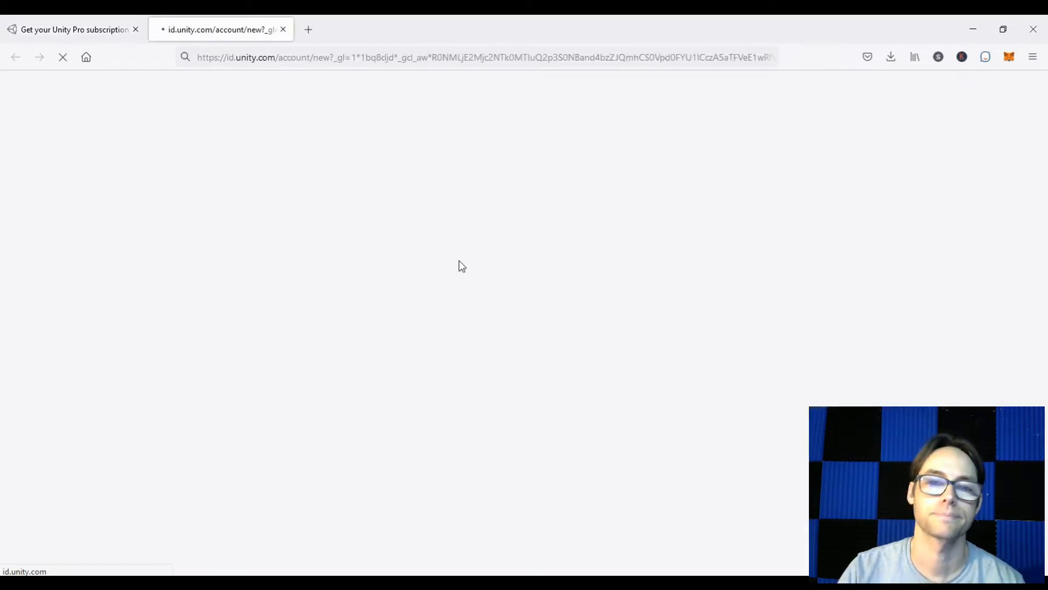
{"action": "left_click", "coordinate": [65, 286]}
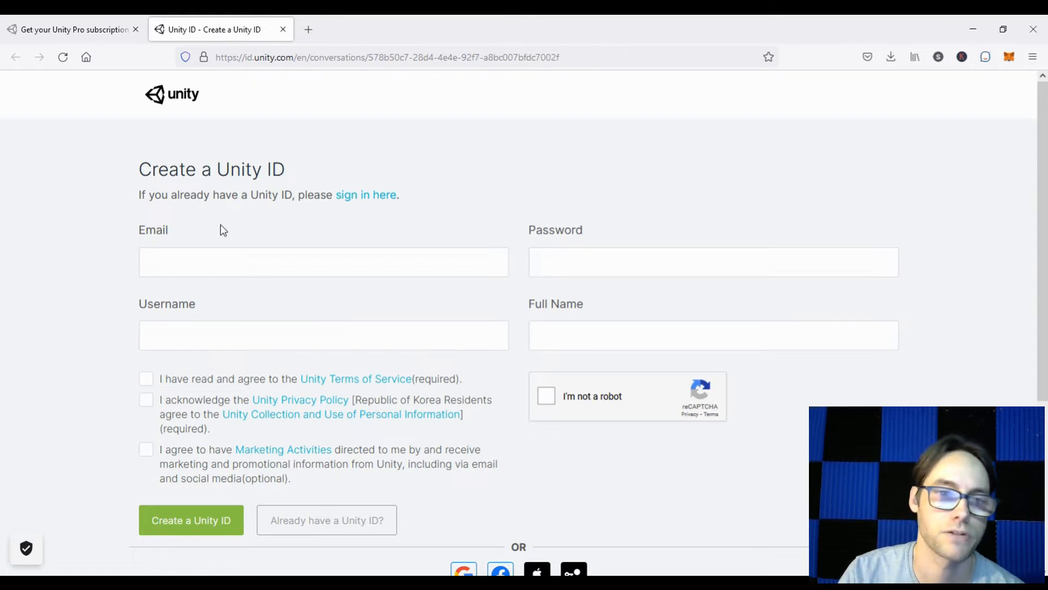
Click through the empty email, password, username and full name fields and the Terms of Service box
{"action": "left_click", "coordinate": [226, 262]}
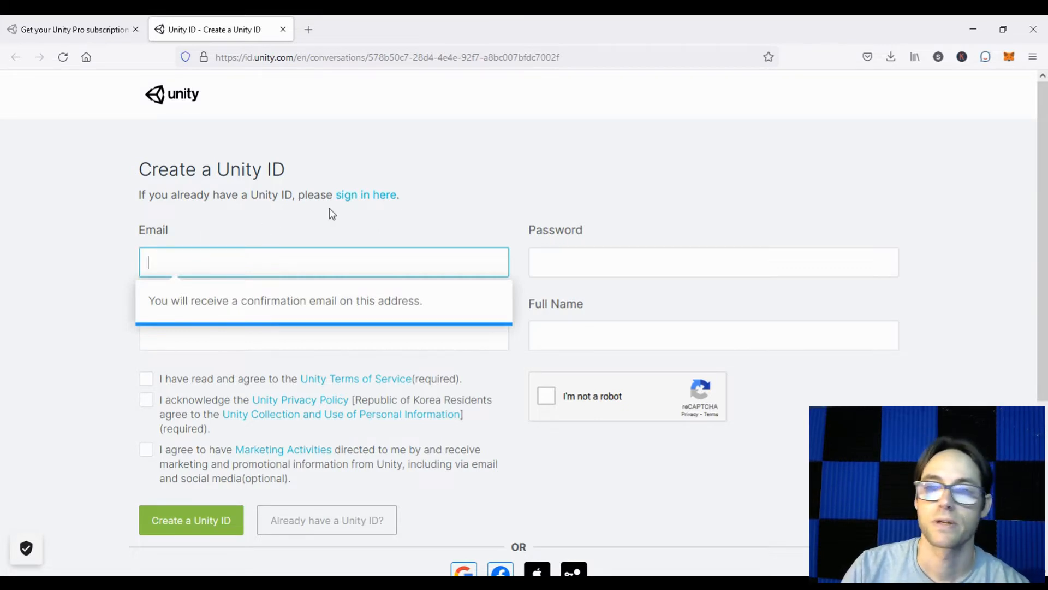
{"action": "left_click", "coordinate": [615, 252]}
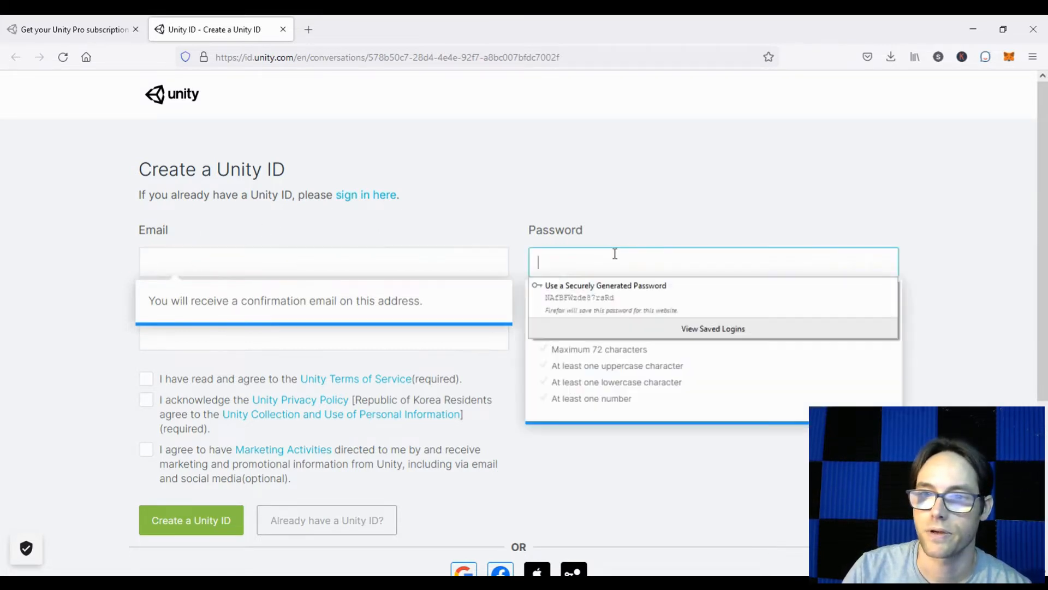
{"action": "left_click", "coordinate": [201, 337]}
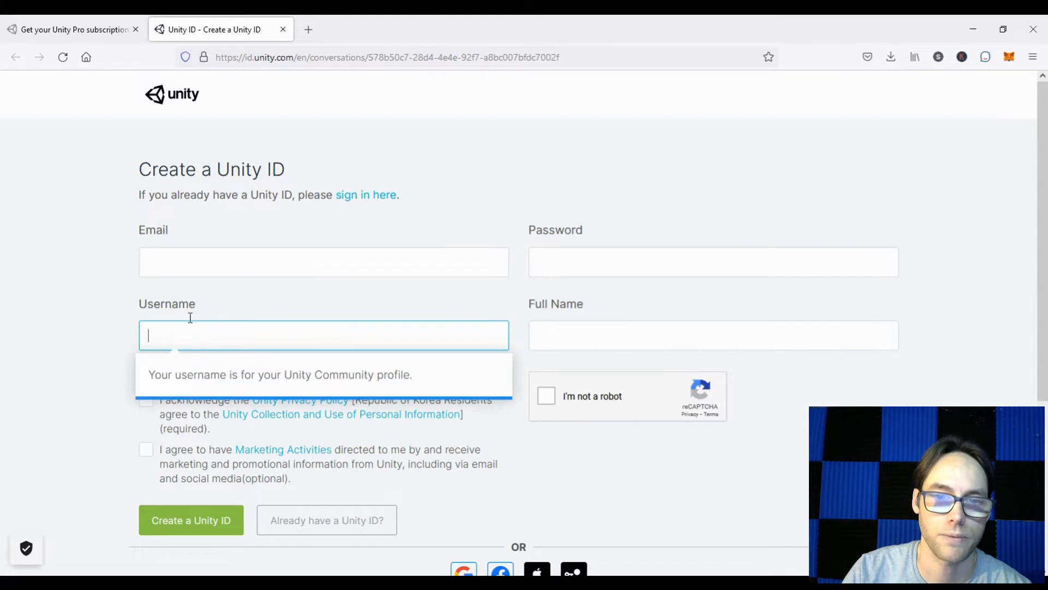
{"action": "left_click", "coordinate": [345, 295]}
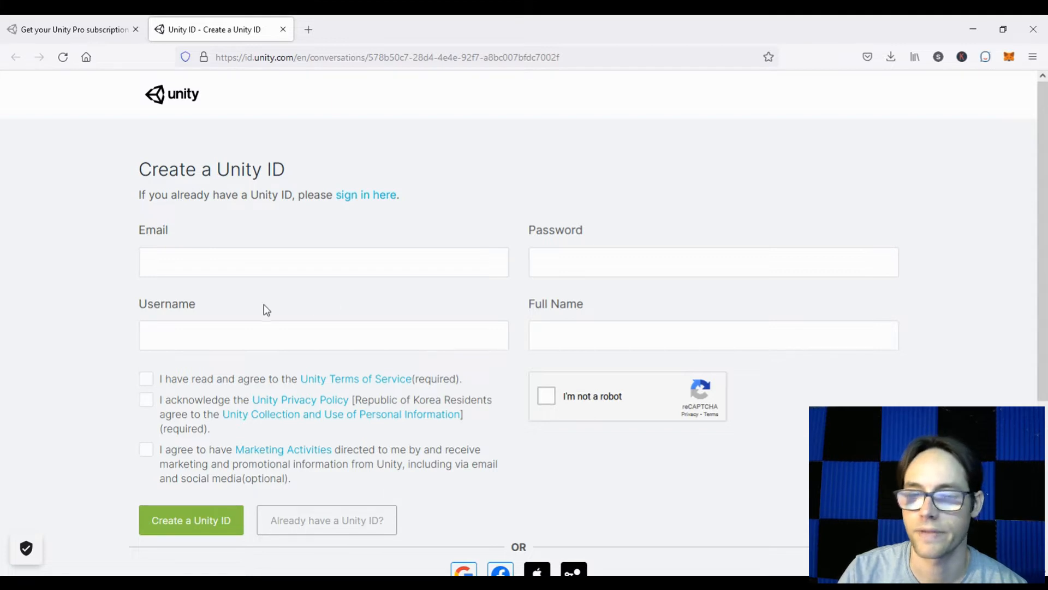
{"action": "left_click", "coordinate": [577, 329]}
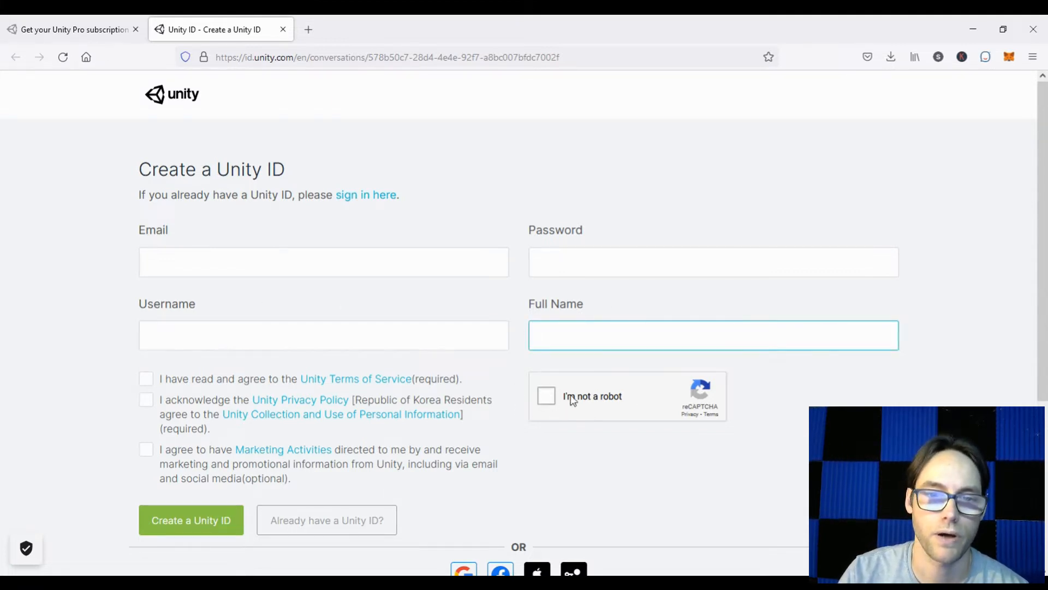
{"action": "scroll", "coordinate": [119, 369], "scroll_direction": "down", "scroll_amount": 1}
{"action": "left_click", "coordinate": [178, 315]}
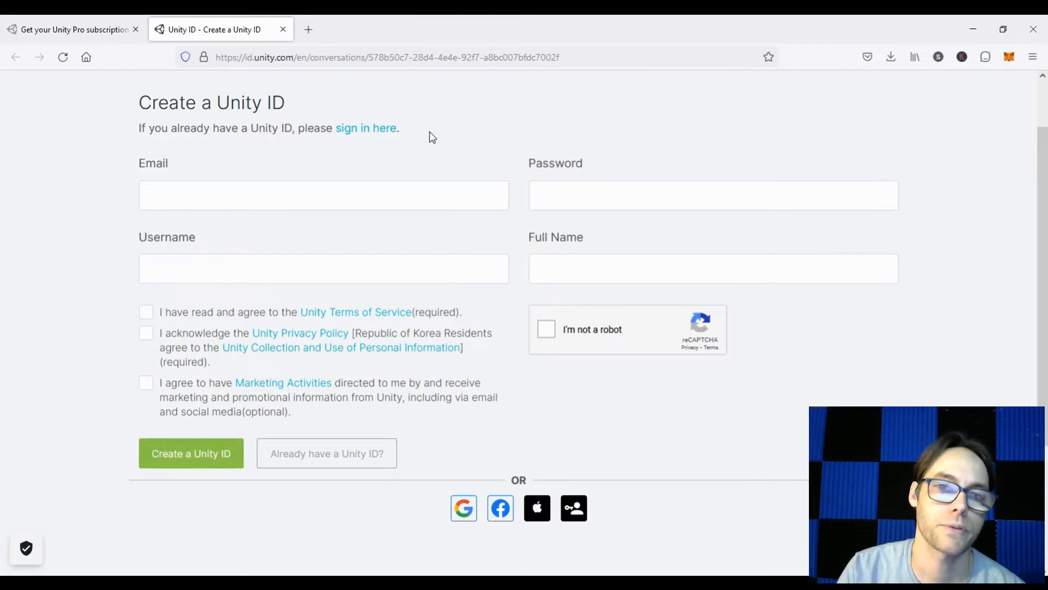
Enter the account e-mail address and password in the sign-up form
{"action": "left_click", "coordinate": [328, 189]}
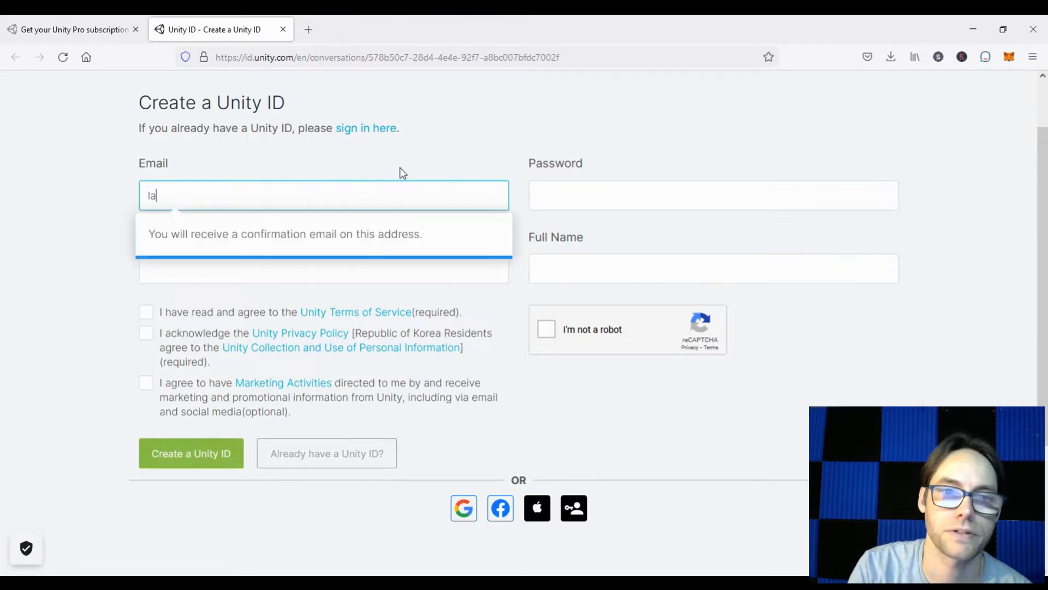
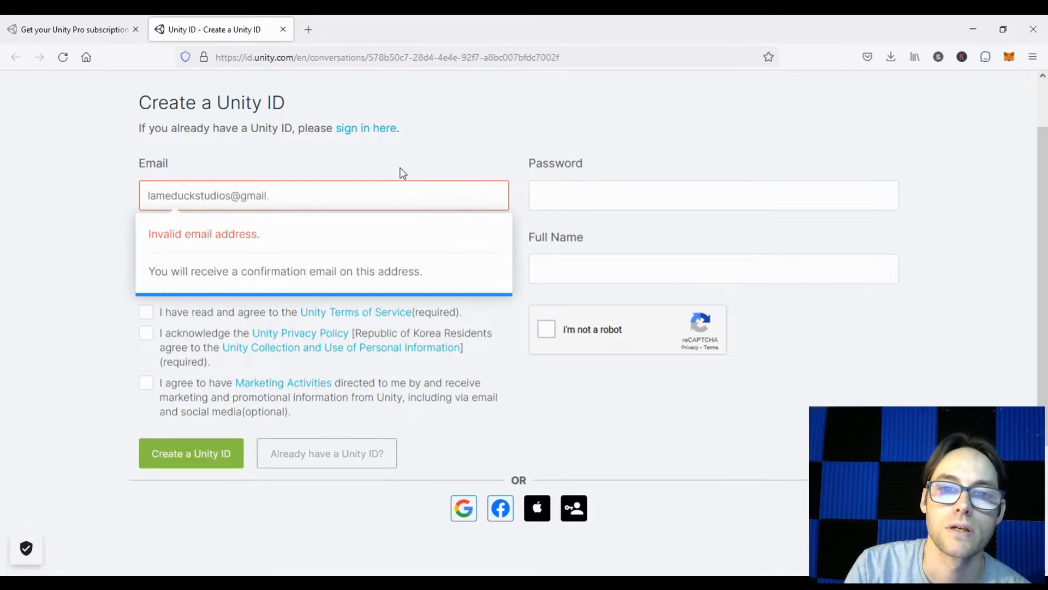
{"action": "key", "text": "Tab"}
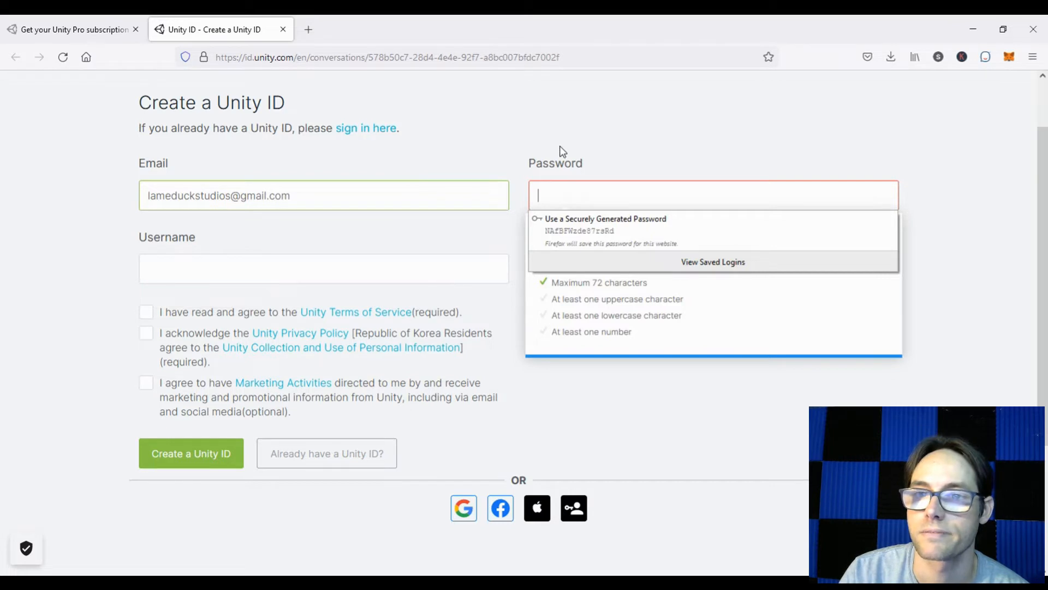
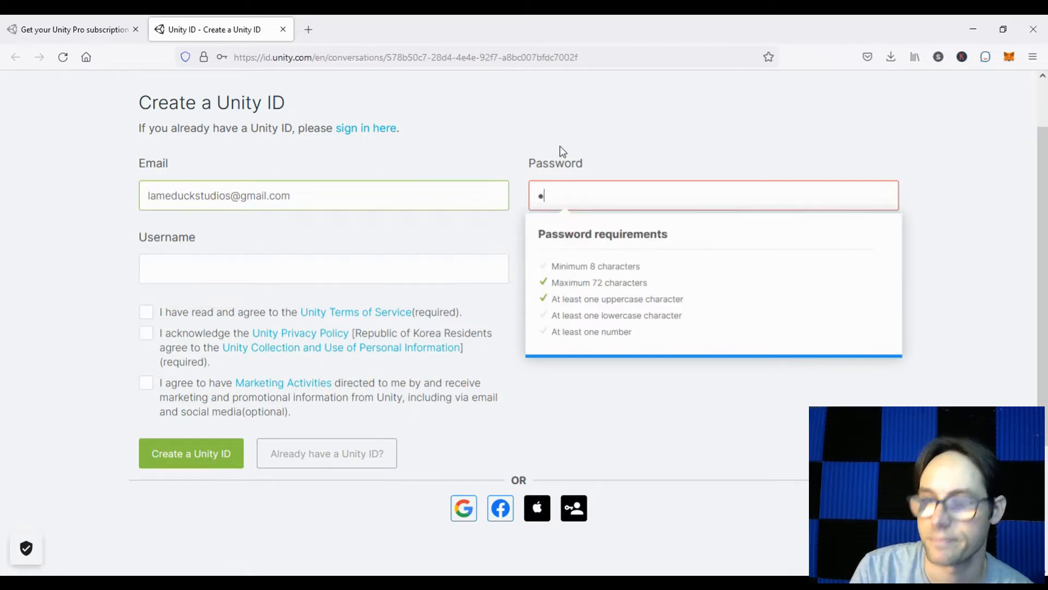
{"action": "key", "text": "BackSpace"}
{"action": "key", "text": "BackSpace"}
{"action": "key", "text": "BackSpace"}
{"action": "key", "text": "BackSpace"}
{"action": "key", "text": "BackSpace"}
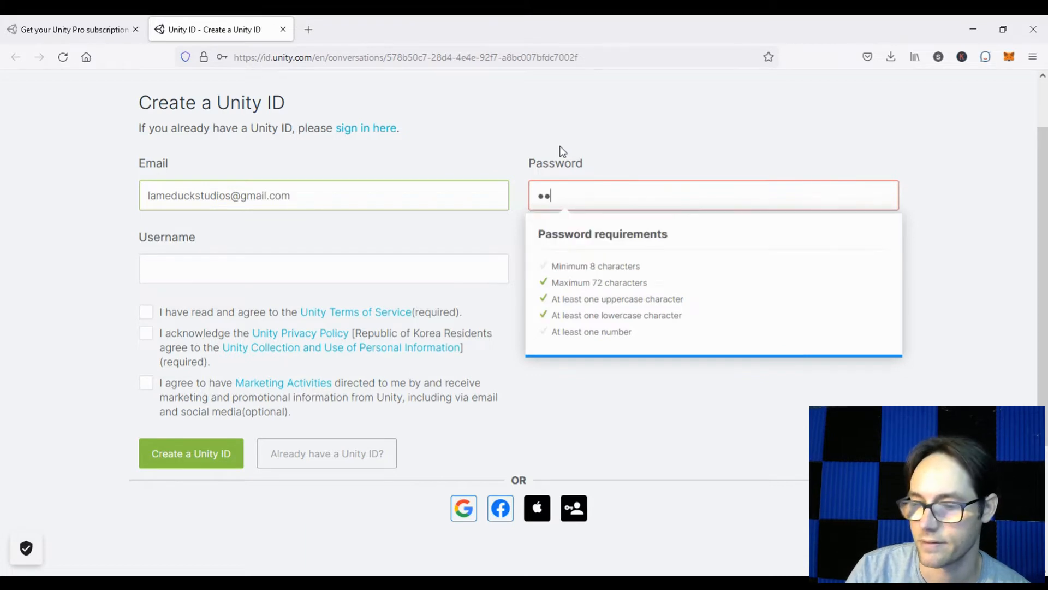
Try usernames until one is accepted, then fill in the full name field
{"action": "key", "text": "Tab"}
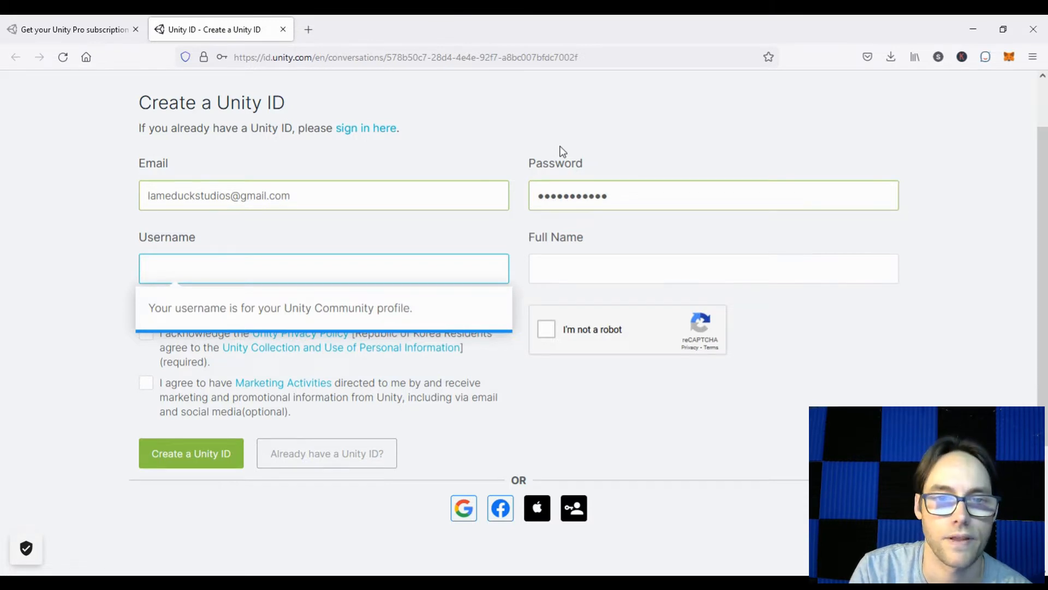
{"action": "type", "text": "Duck"}
{"action": "key", "text": "Tab"}
{"action": "key", "text": "shift+Tab"}
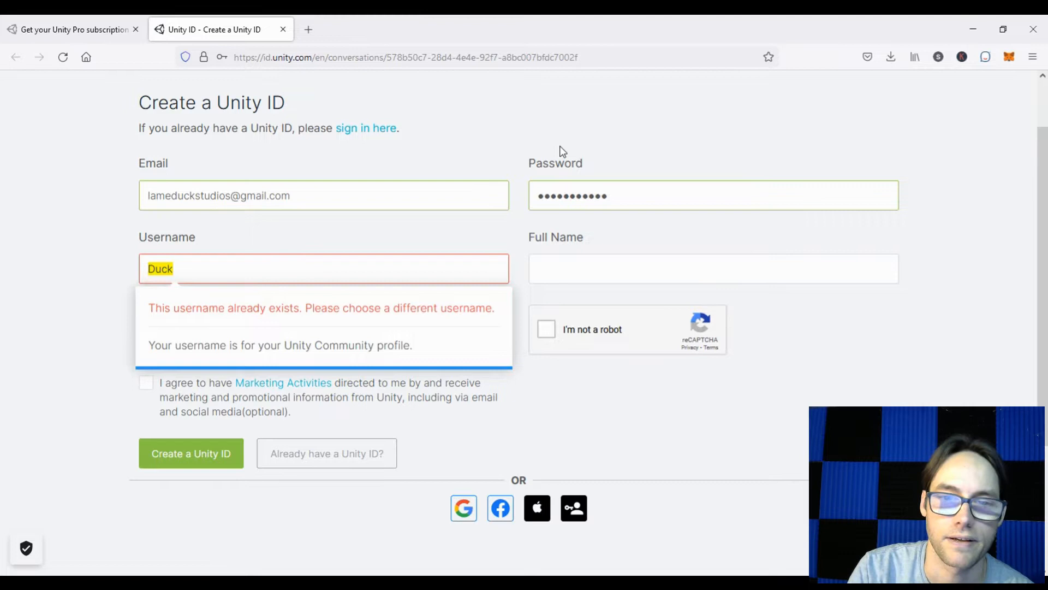
{"action": "key", "text": "BackSpace"}
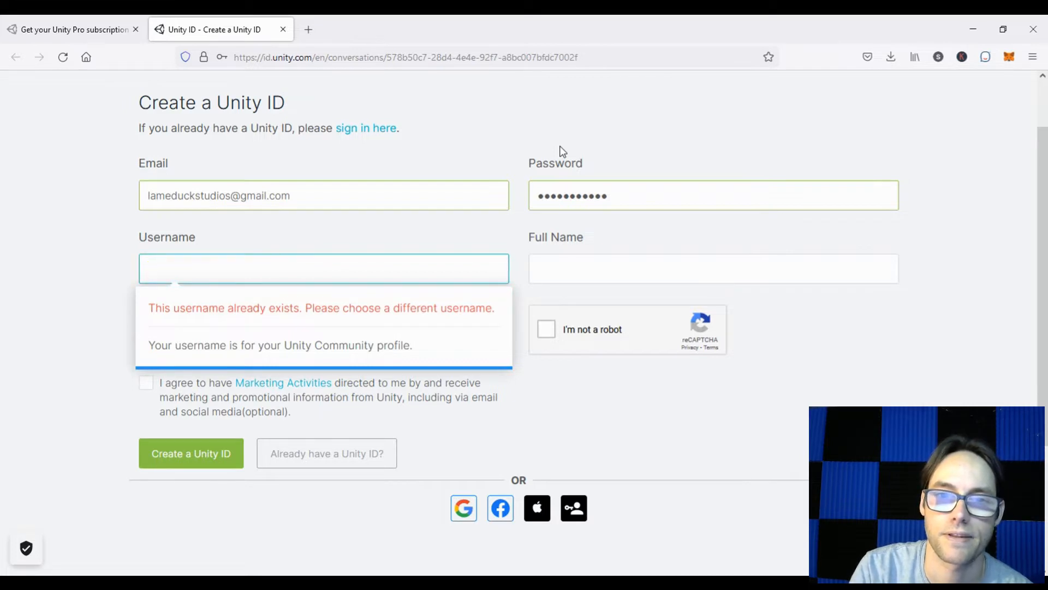
{"action": "type", "text": "Quackers"}
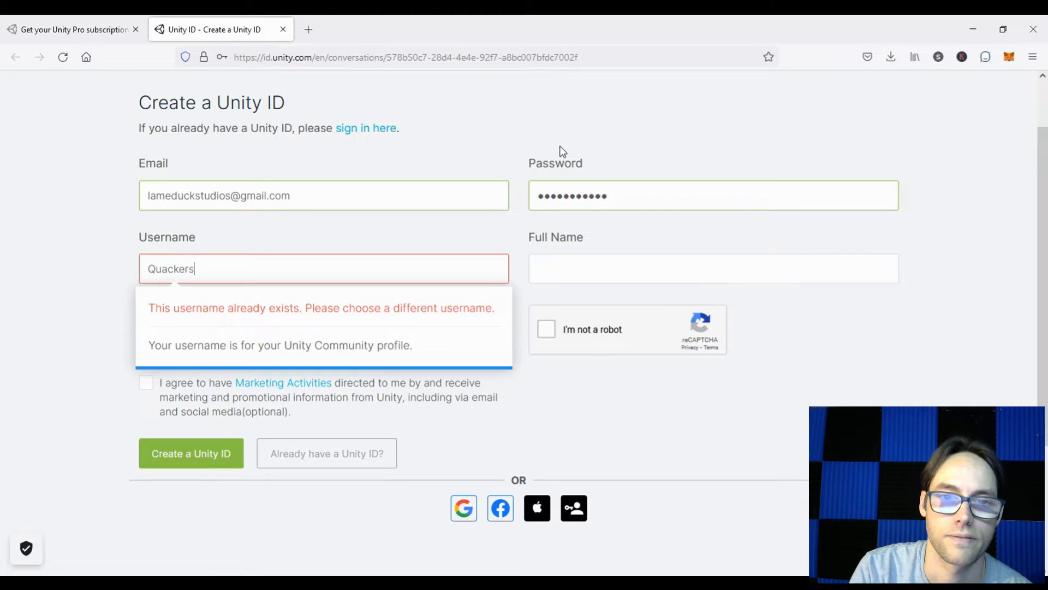
{"action": "key", "text": "BackSpace"}
{"action": "key", "text": "BackSpace"}
{"action": "key", "text": "BackSpace"}
{"action": "key", "text": "BackSpace"}
{"action": "key", "text": "BackSpace"}
{"action": "key", "text": "BackSpace"}
{"action": "key", "text": "BackSpace"}
{"action": "key", "text": "BackSpace"}
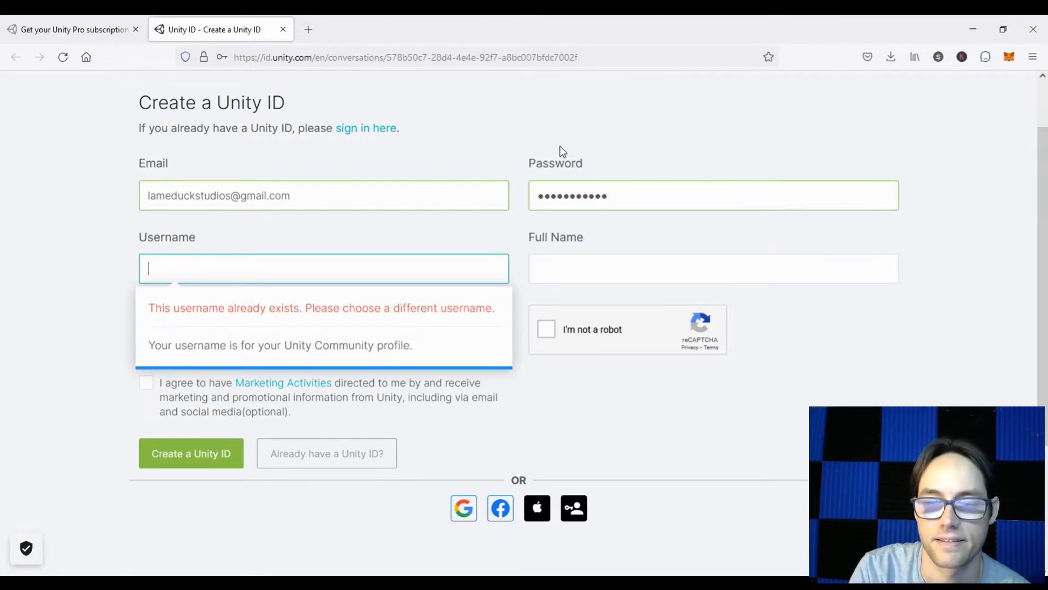
{"action": "type", "text": "Duck789"}
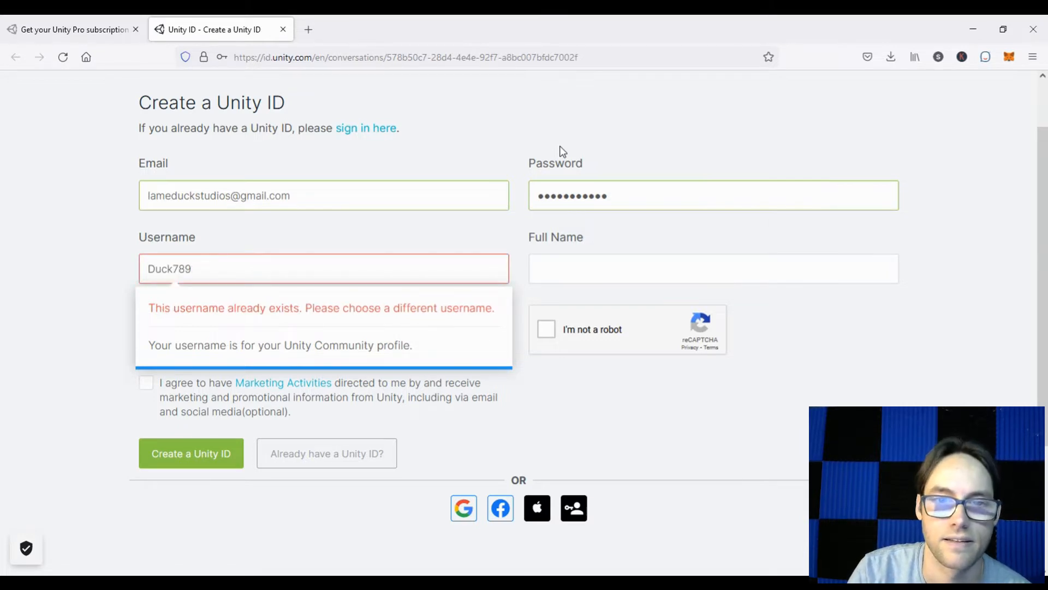
{"action": "key", "text": "BackSpace"}
{"action": "type", "text": "3"}
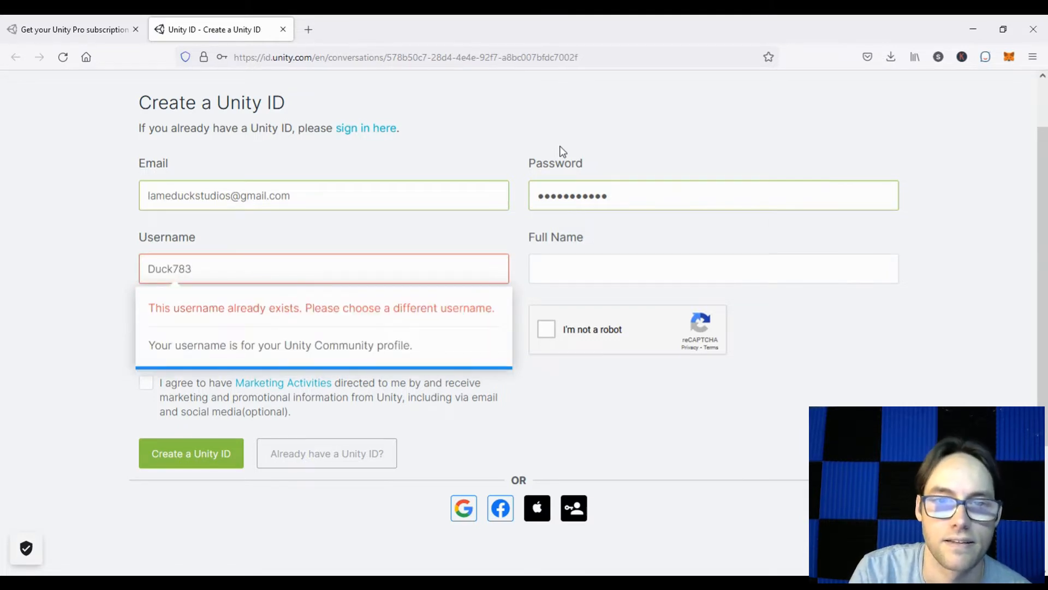
{"action": "key", "text": "Tab"}
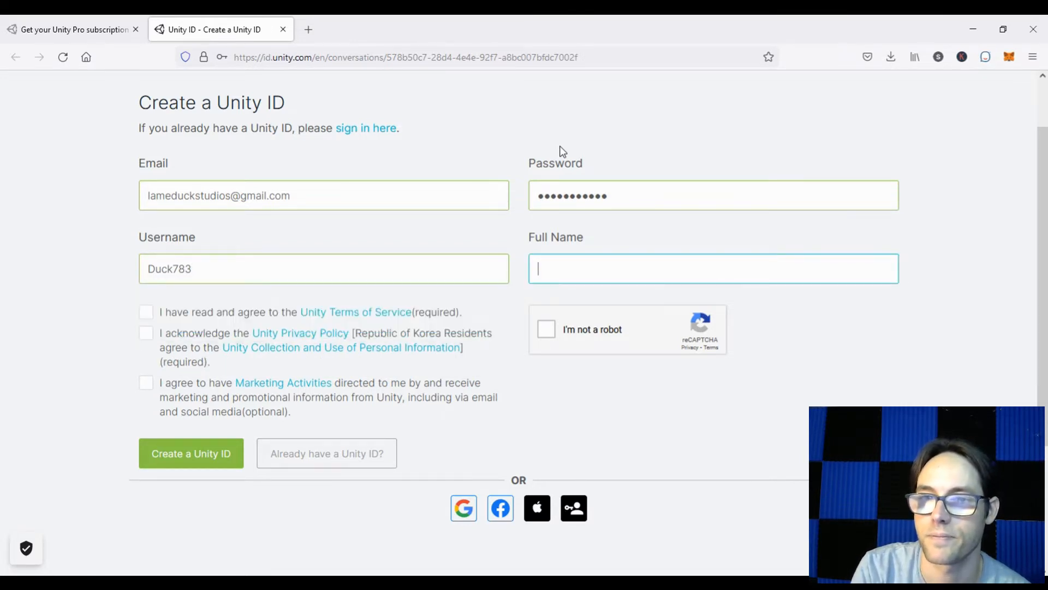
{"action": "type", "text": "LameD"}
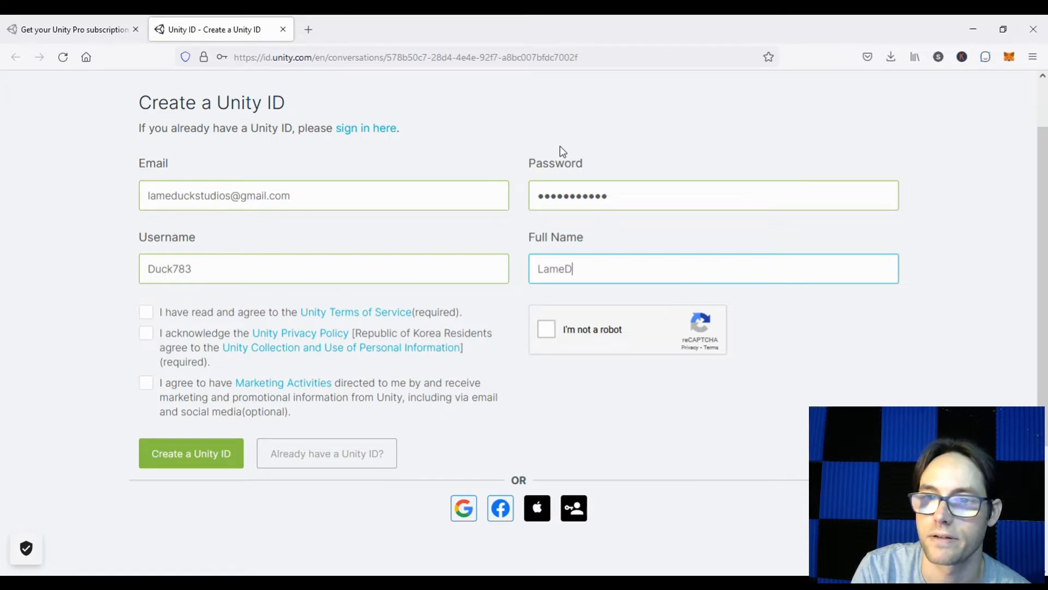
{"action": "type", "text": "uck Studios"}
Tick I'm not a robot, Terms of Service, Privacy Policy and marketing communications
{"action": "left_click", "coordinate": [546, 329]}
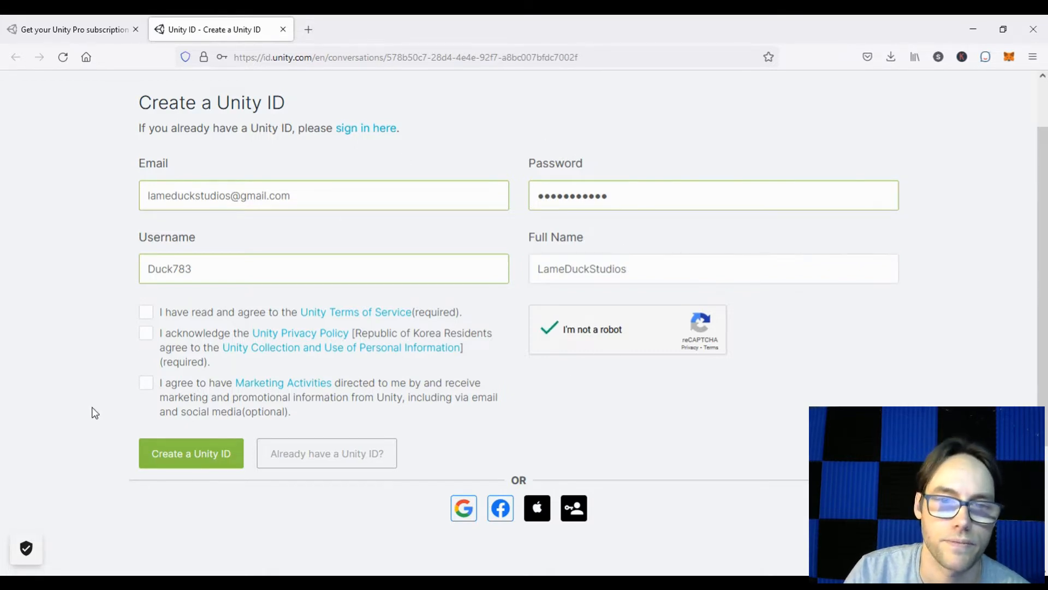
{"action": "left_click", "coordinate": [146, 312]}
{"action": "left_click", "coordinate": [146, 333]}
{"action": "left_click", "coordinate": [145, 388]}
Submit the Unity ID registration, decline saving the login, and open Gmail in a new tab
{"action": "left_click", "coordinate": [148, 465]}
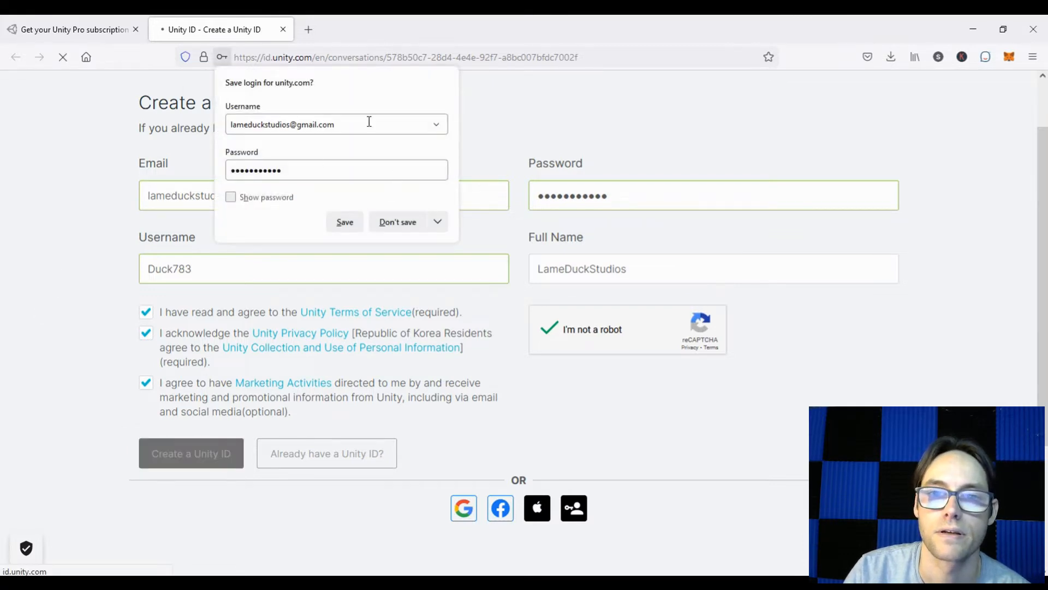
{"action": "left_click", "coordinate": [397, 224]}
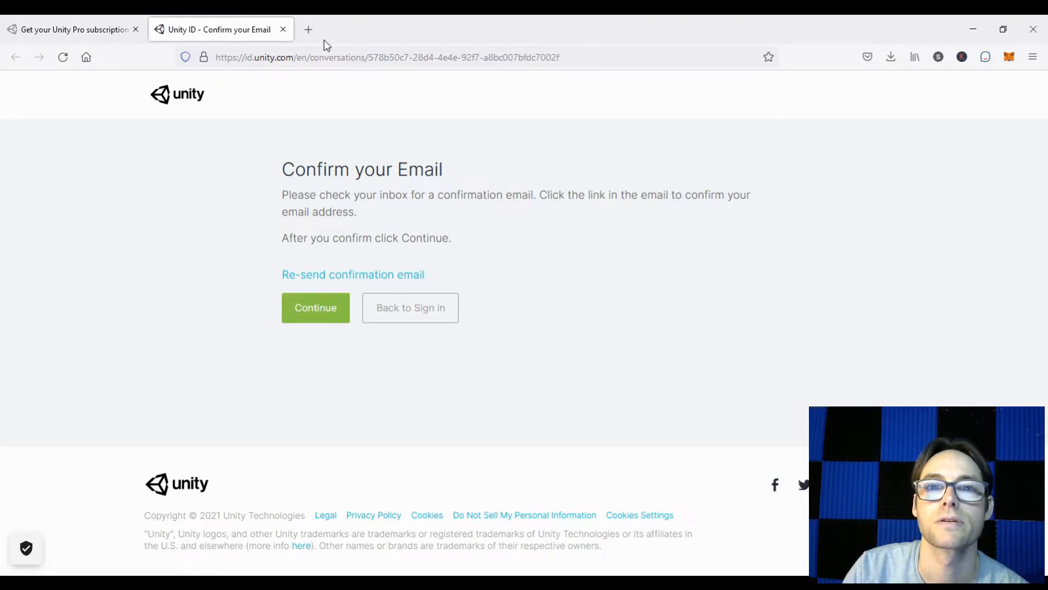
{"action": "left_click", "coordinate": [308, 30]}
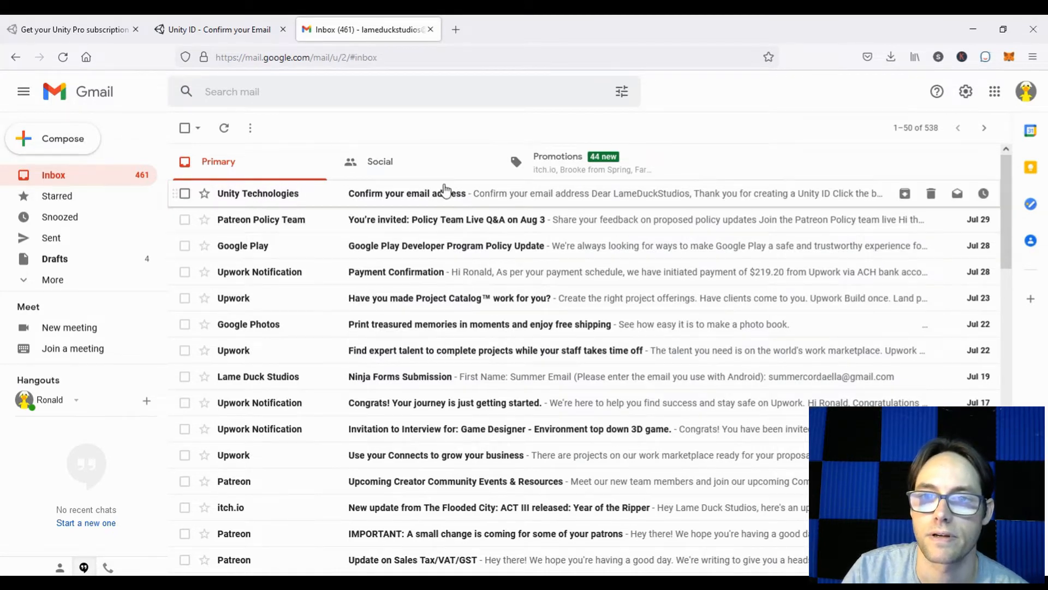
Open Unity's confirmation email and follow its 'Link to confirm email'
{"action": "left_click", "coordinate": [474, 194]}
{"action": "scroll", "coordinate": [602, 371], "scroll_direction": "down", "scroll_amount": 3}
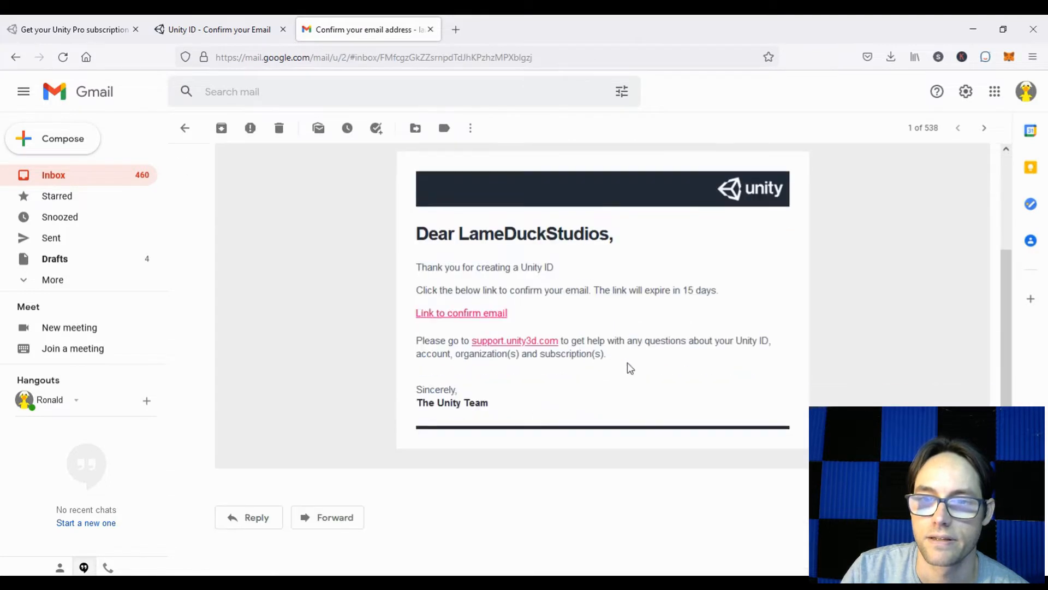
{"action": "left_click", "coordinate": [492, 314]}
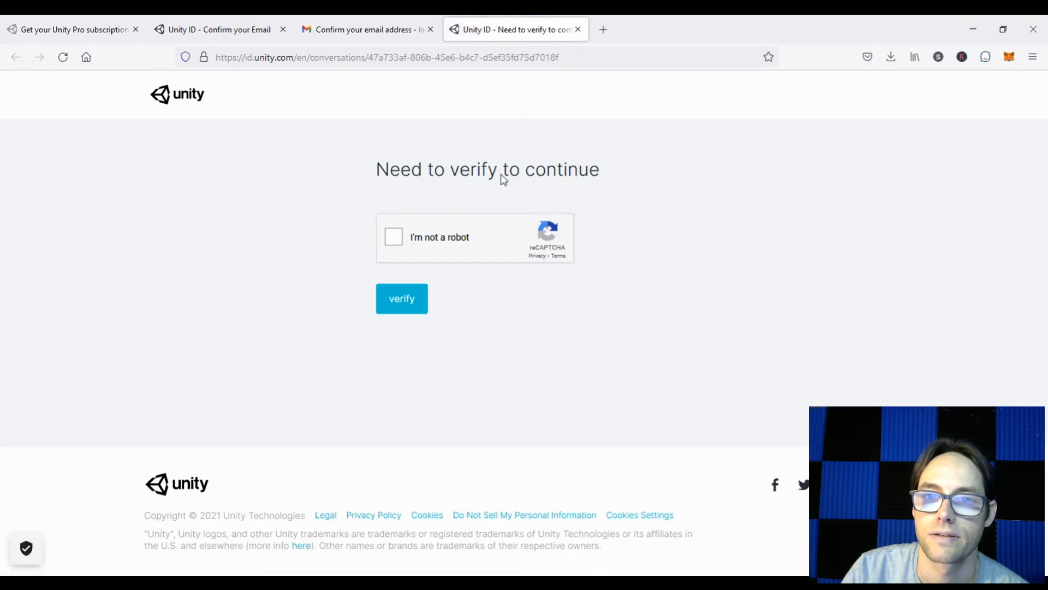
Pass the reCAPTCHA verification, then sign in with the account e-mail and password
{"action": "left_click", "coordinate": [397, 243]}
{"action": "left_click", "coordinate": [406, 302]}
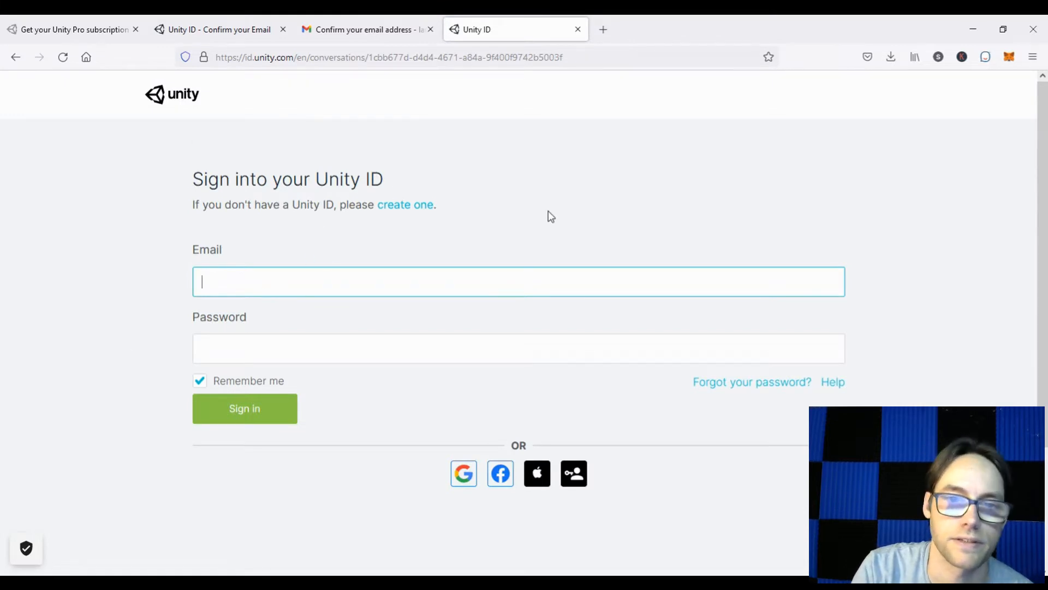
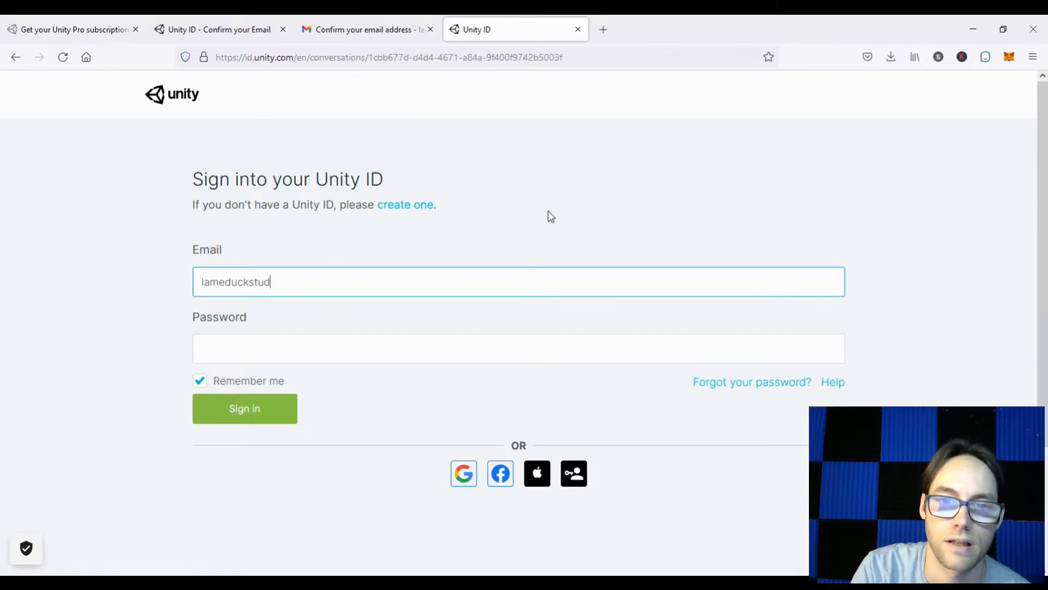
{"action": "key", "text": "Tab"}
{"action": "type", "text": "•"}
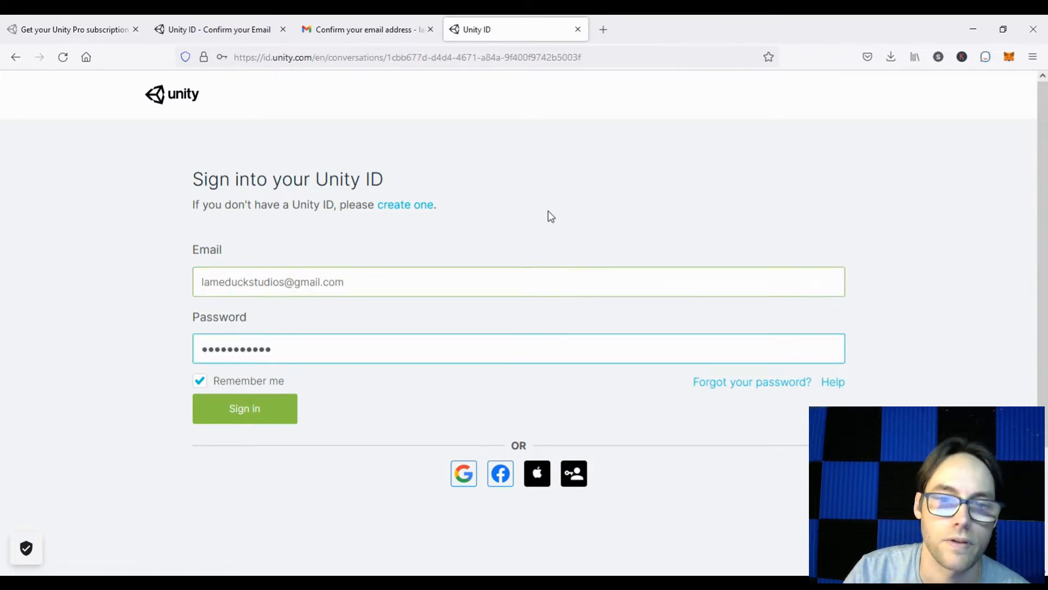
{"action": "left_click", "coordinate": [244, 414]}
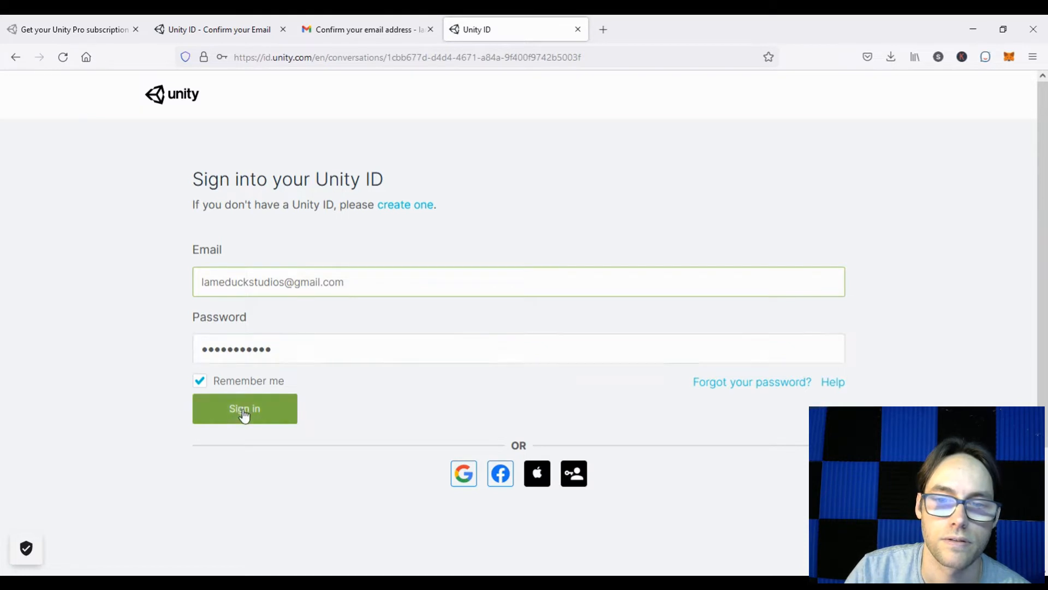
Decline saving the login and go to Download Unity from the avatar menu
{"action": "left_click", "coordinate": [386, 222]}
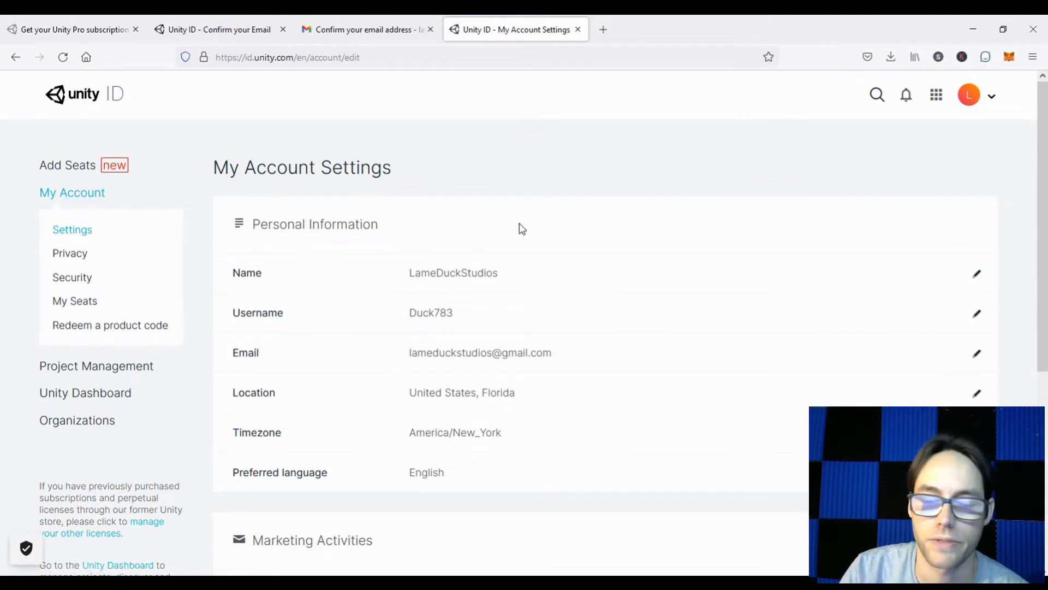
{"action": "left_click", "coordinate": [993, 99]}
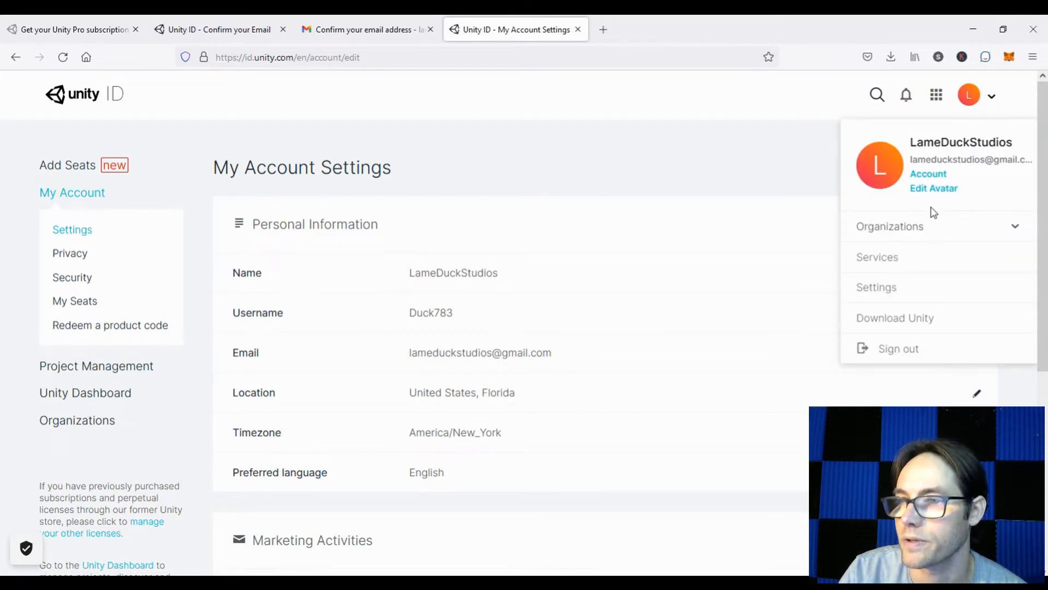
{"action": "left_click", "coordinate": [948, 319]}
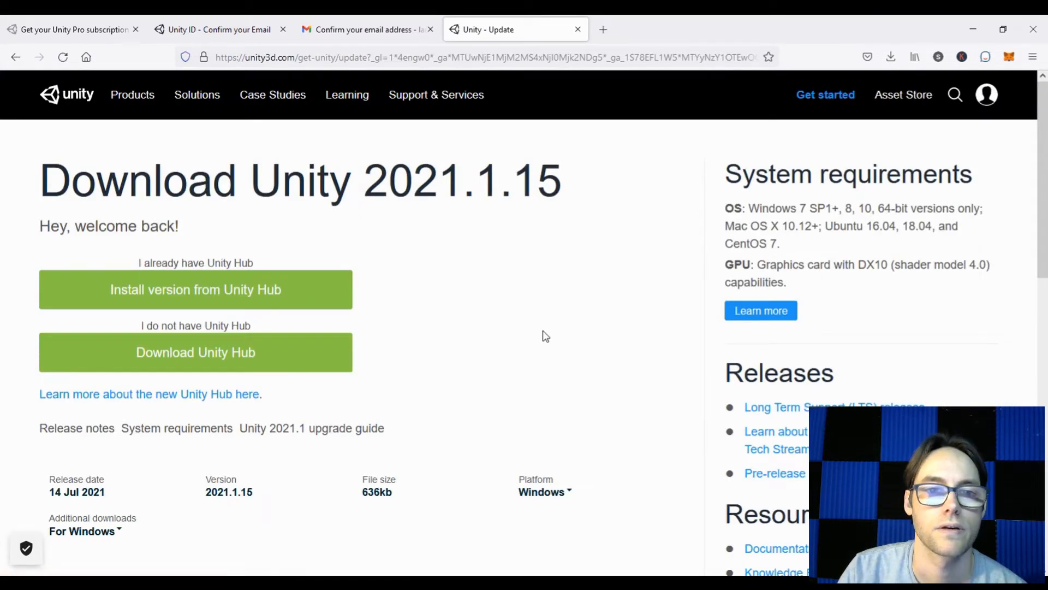
Try installing Unity 2021.1.15 through Unity Hub, then cancel the unityhub link prompt
{"action": "left_click_drag", "start_coordinate": [49, 189], "coordinate": [456, 183]}
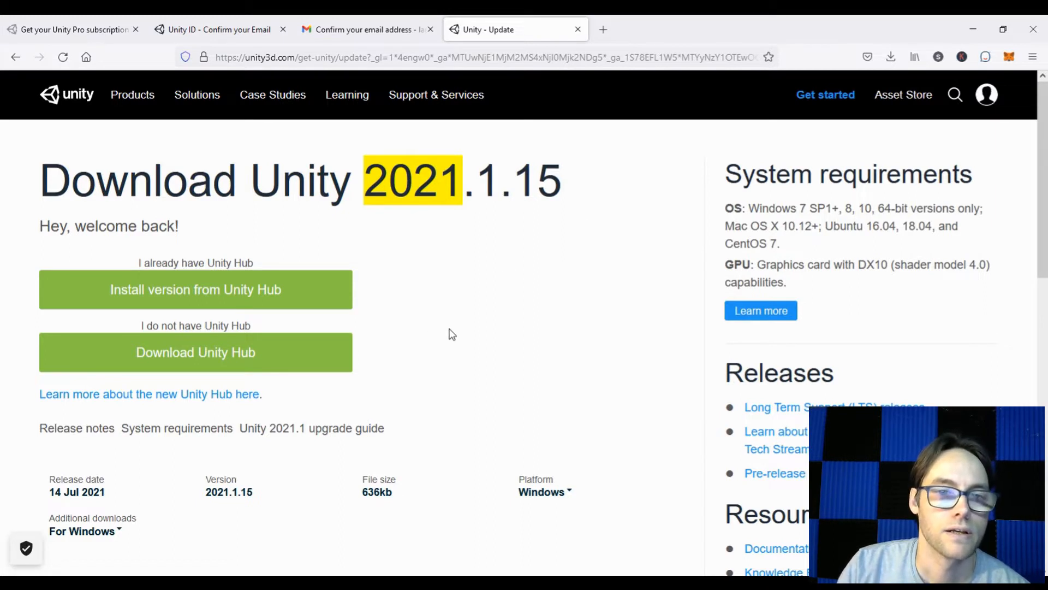
{"action": "left_click", "coordinate": [45, 222]}
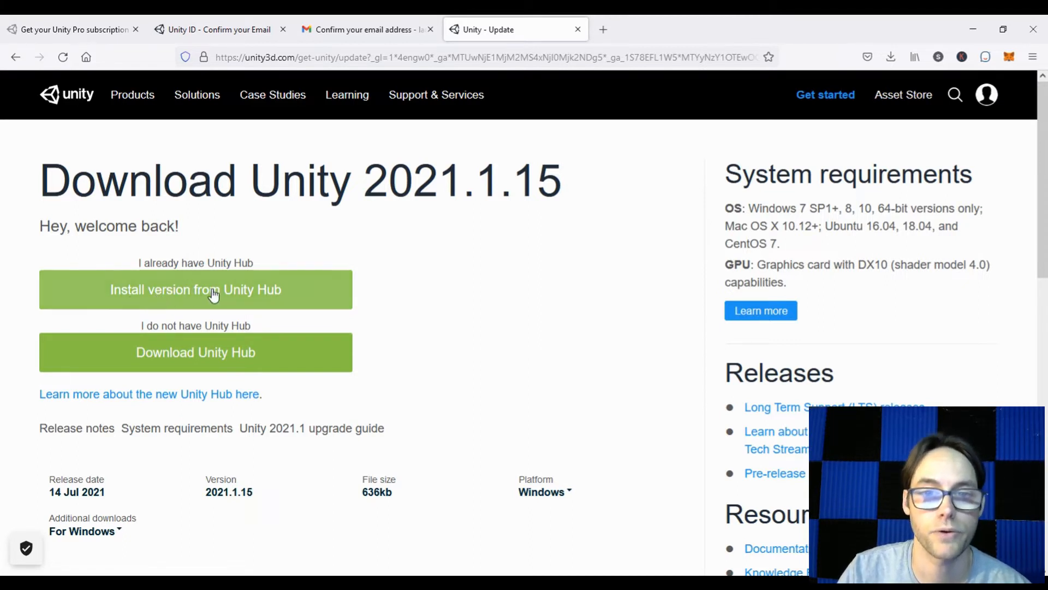
{"action": "left_click", "coordinate": [267, 298]}
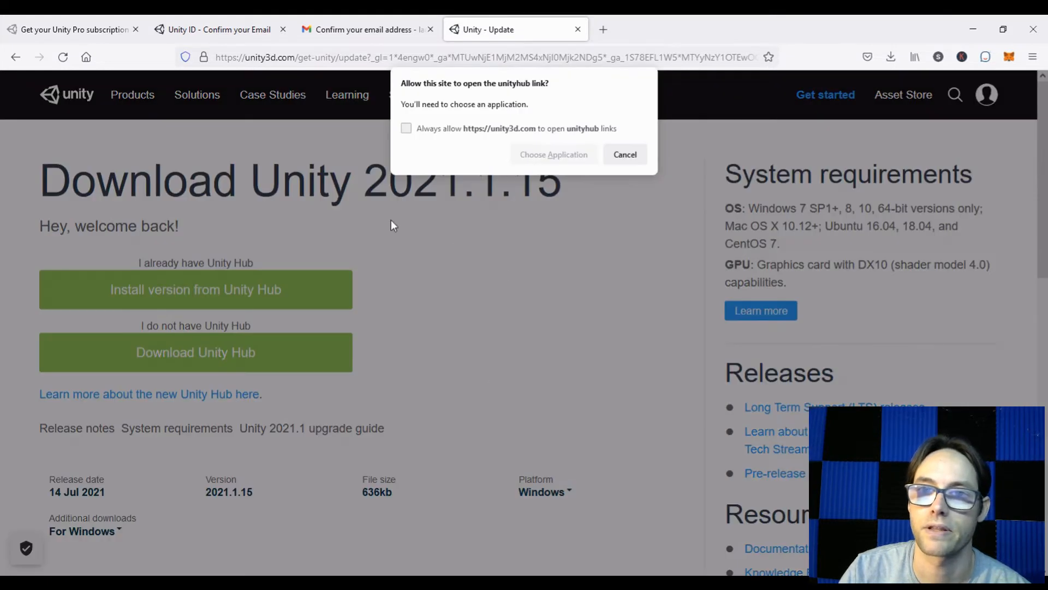
{"action": "left_click", "coordinate": [549, 156]}
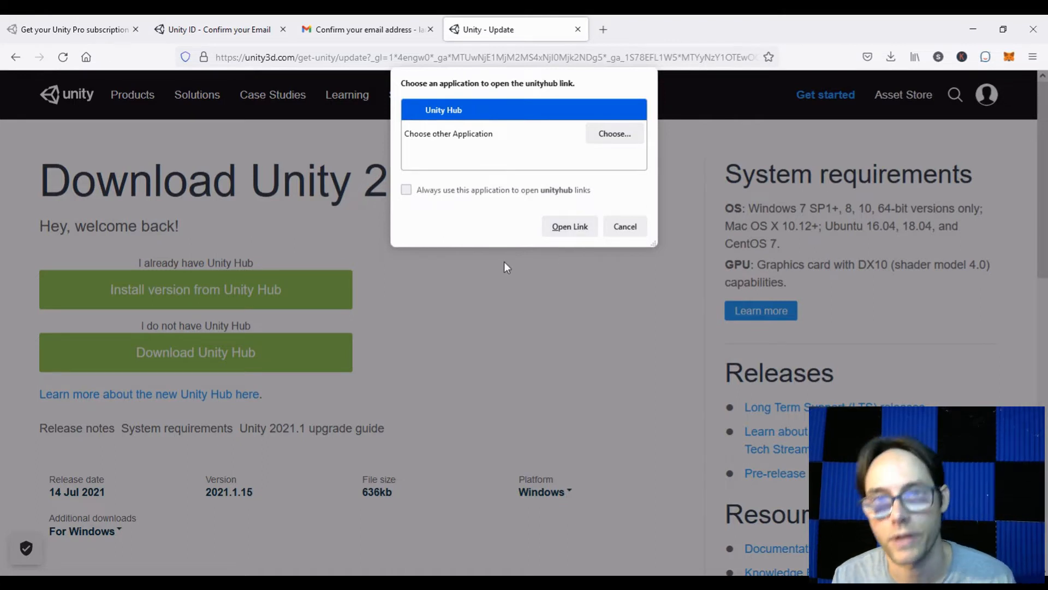
{"action": "left_click", "coordinate": [622, 230]}
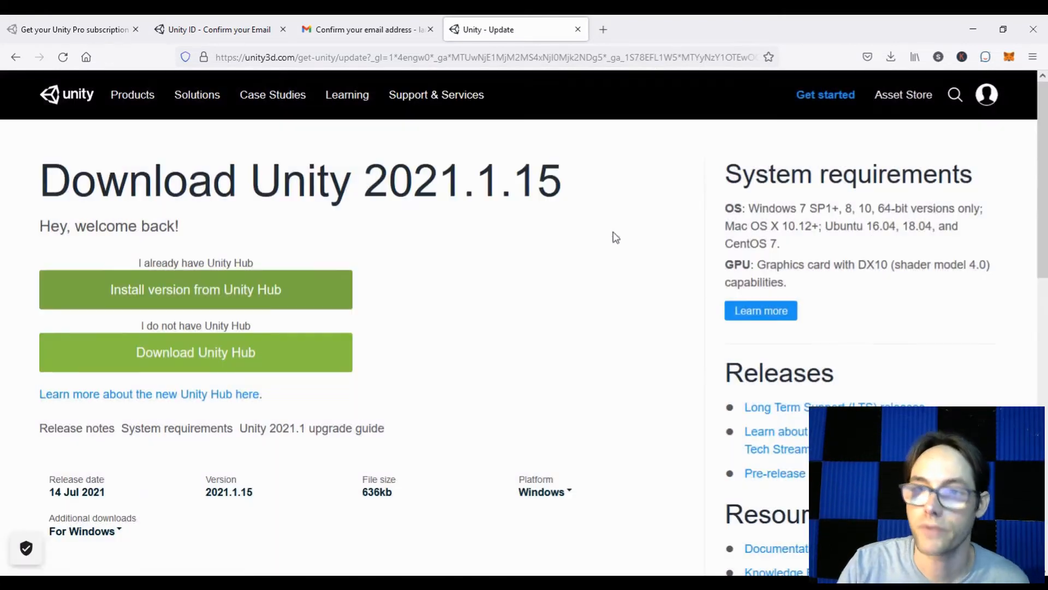
Download the UnityHubSetup(1).exe installer with Save File and launch it from downloads
{"action": "left_click", "coordinate": [156, 360]}
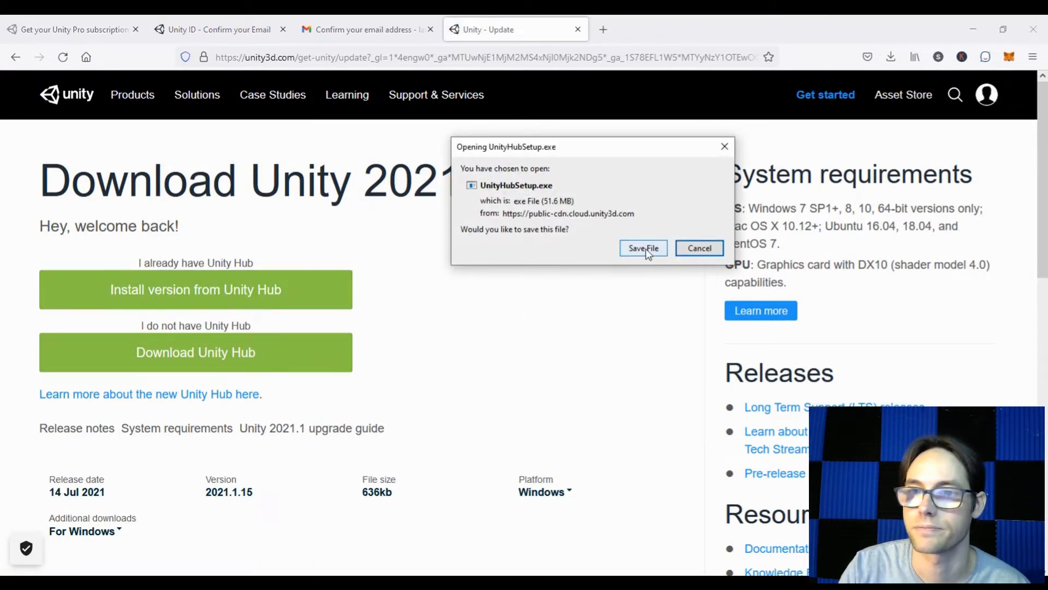
{"action": "left_click", "coordinate": [640, 248]}
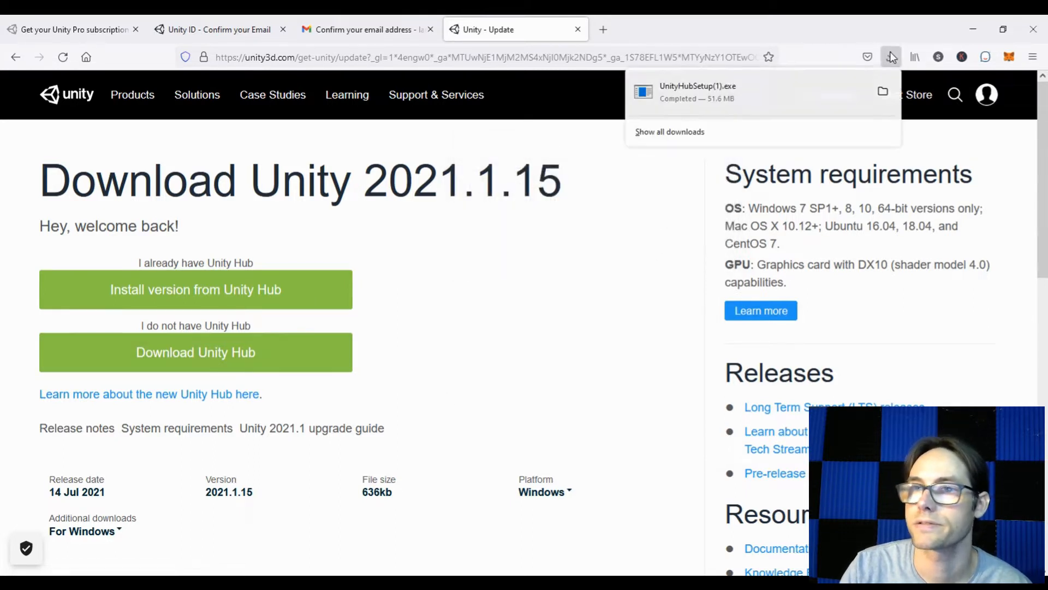
{"action": "left_click", "coordinate": [715, 94]}
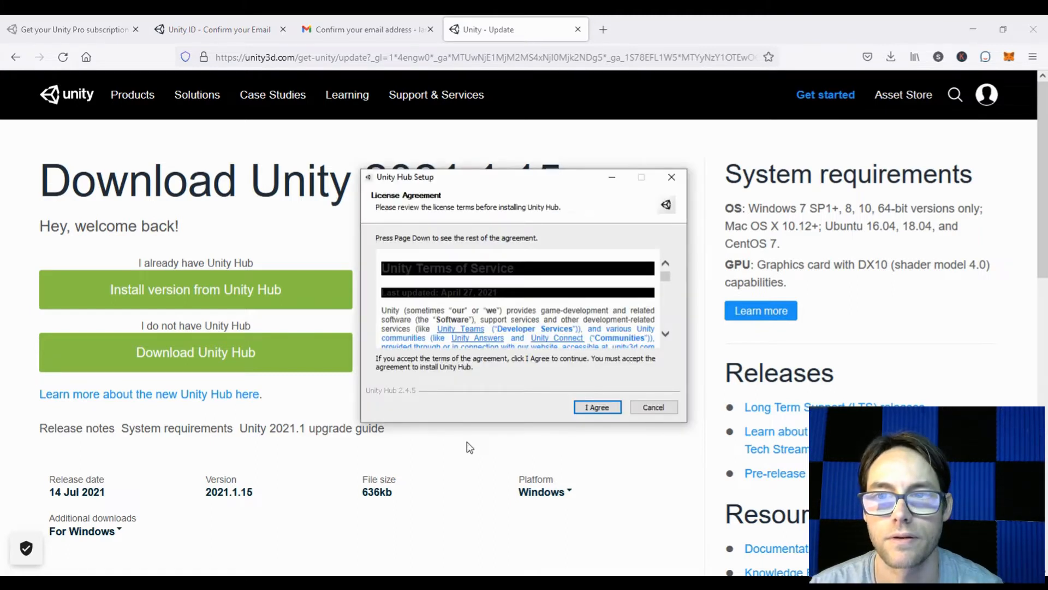
Accept the Unity Hub license, review the C:\Program Files\Unity Hub destination, and cancel setup
{"action": "left_click_drag", "start_coordinate": [482, 177], "coordinate": [457, 195]}
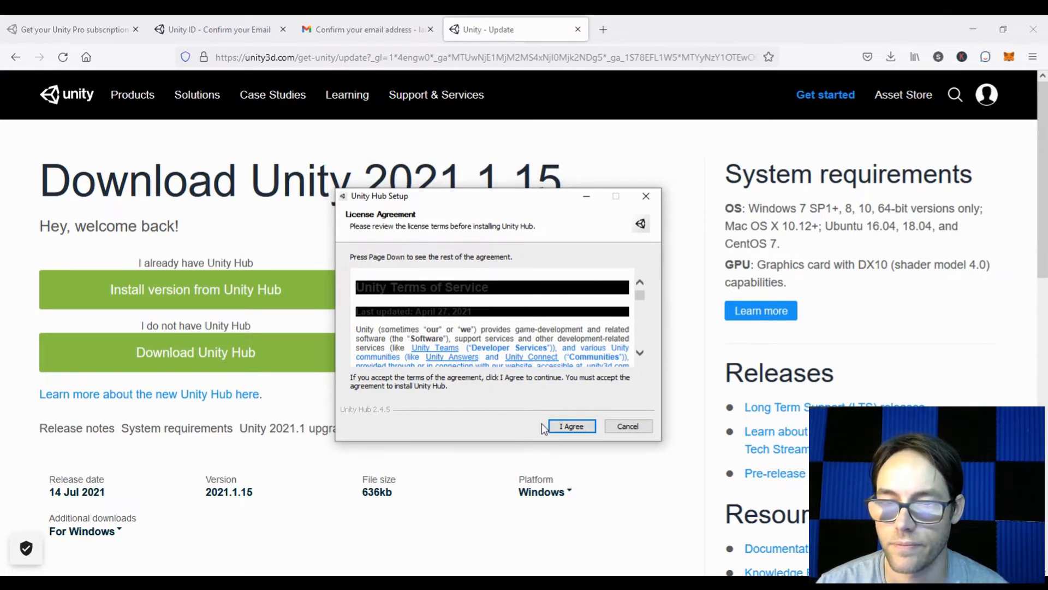
{"action": "scroll", "coordinate": [574, 311], "scroll_direction": "down", "scroll_amount": 10}
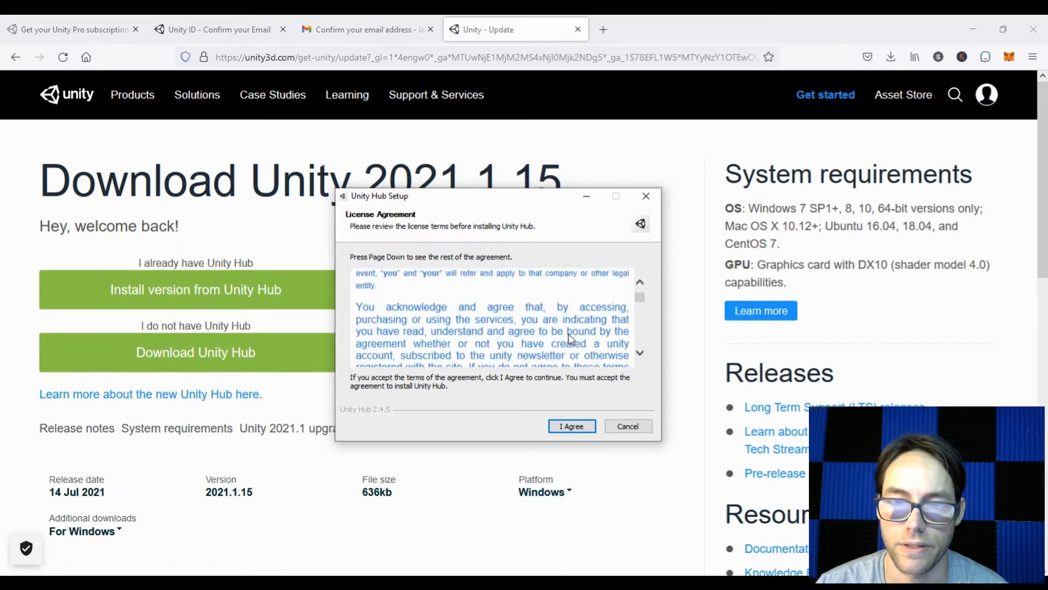
{"action": "scroll", "coordinate": [570, 335], "scroll_direction": "down", "scroll_amount": 10}
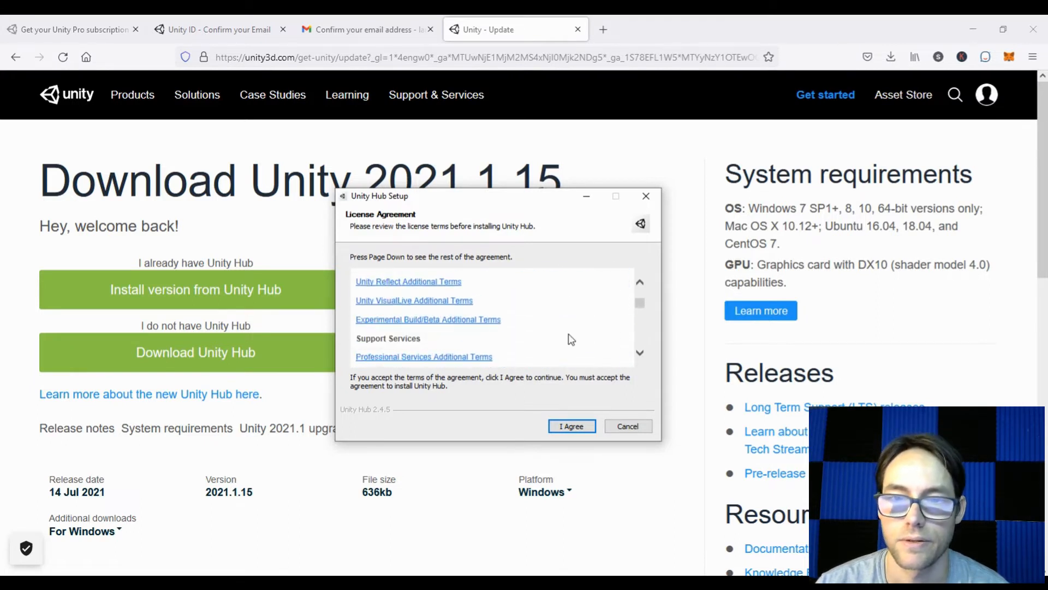
{"action": "left_click", "coordinate": [571, 426]}
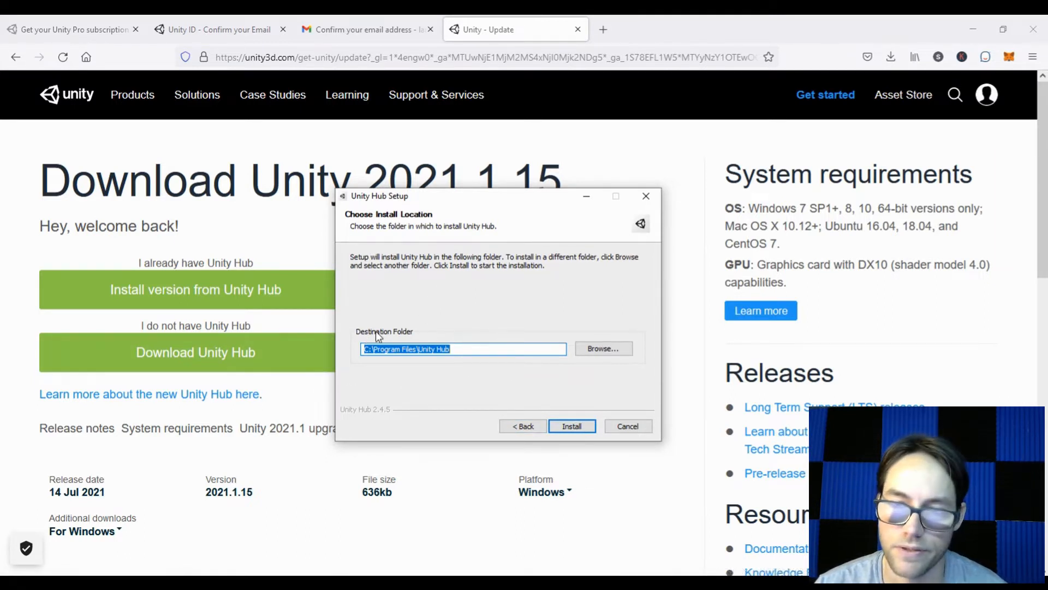
{"action": "left_click", "coordinate": [369, 350]}
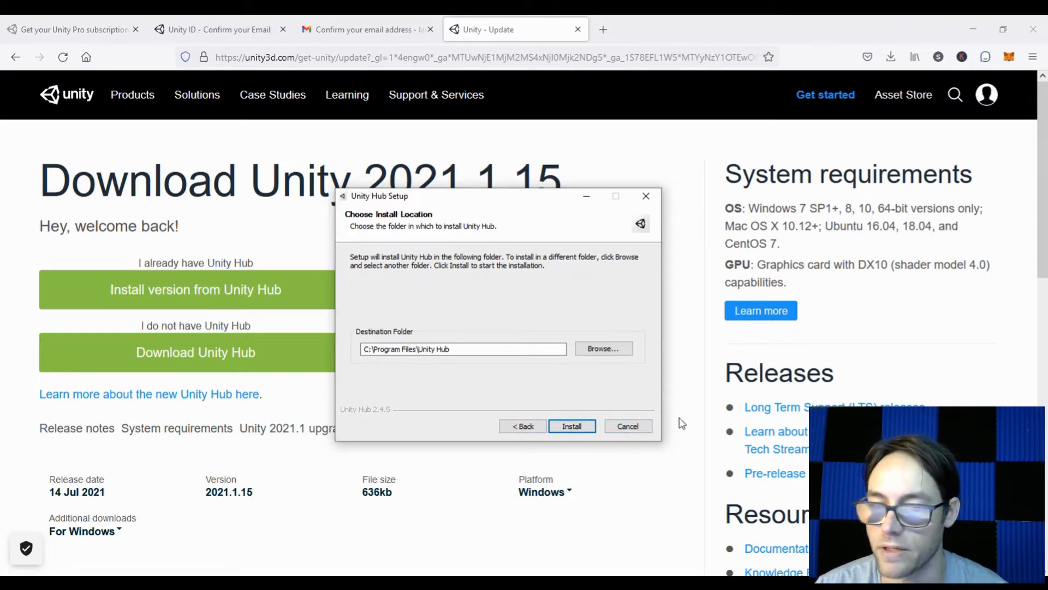
{"action": "left_click", "coordinate": [626, 429]}
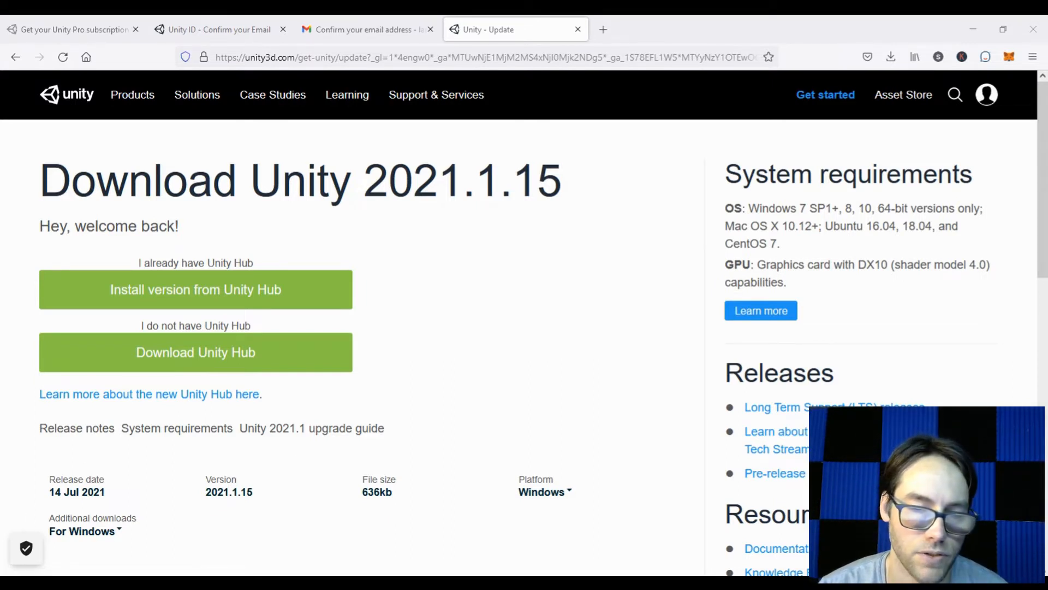
Search the Start menu for 'uni' and launch Unity Hub from Best match
{"action": "key", "text": "super+s"}
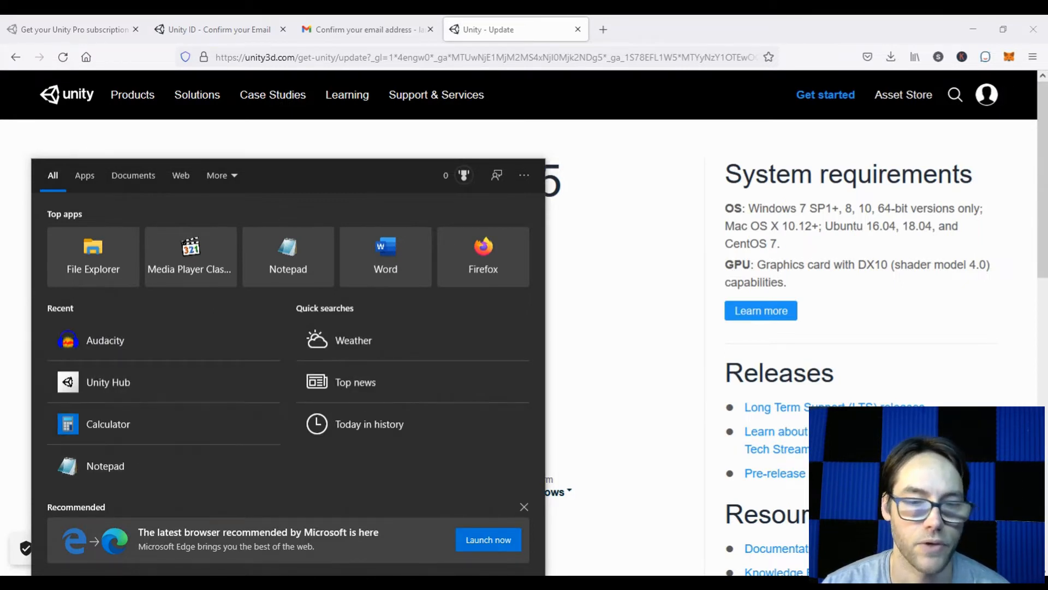
{"action": "type", "text": "uni"}
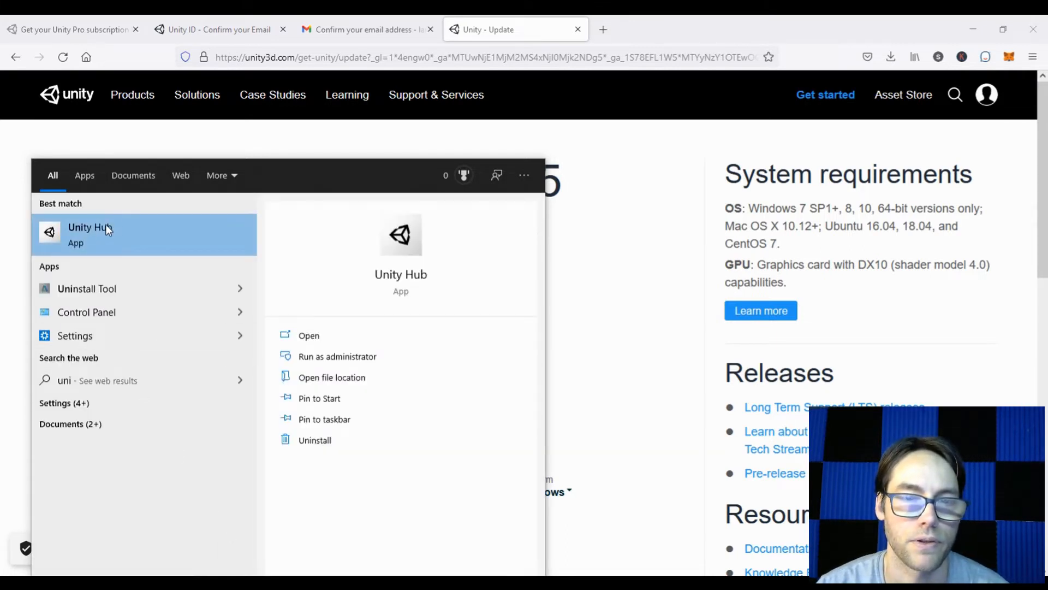
{"action": "left_click", "coordinate": [146, 233]}
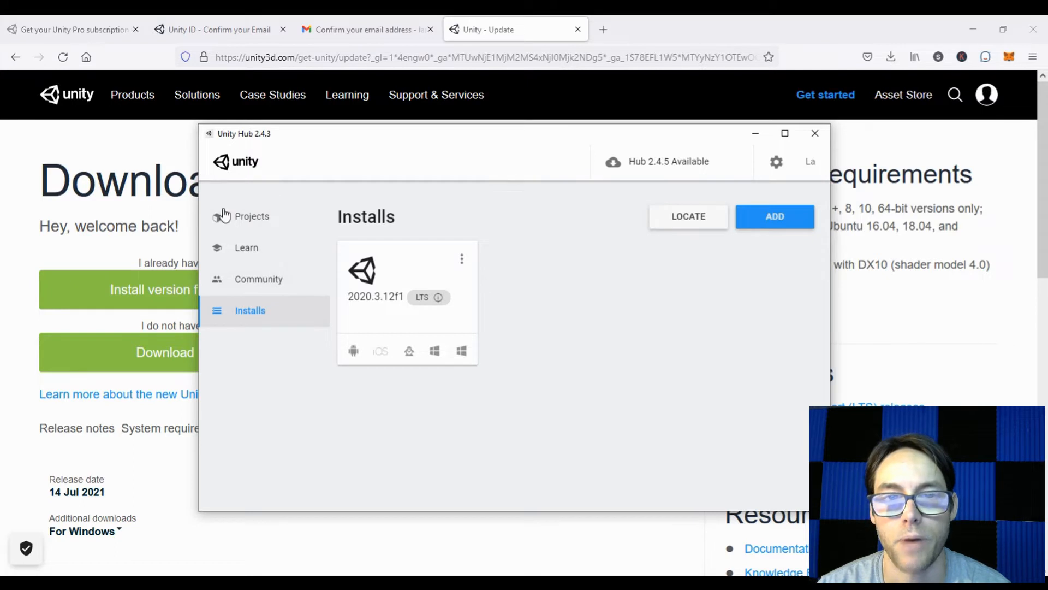
Tour the Projects, Learn and Community pages, ending on Installs listing 2020.3.12f1 LTS
{"action": "left_click", "coordinate": [286, 221]}
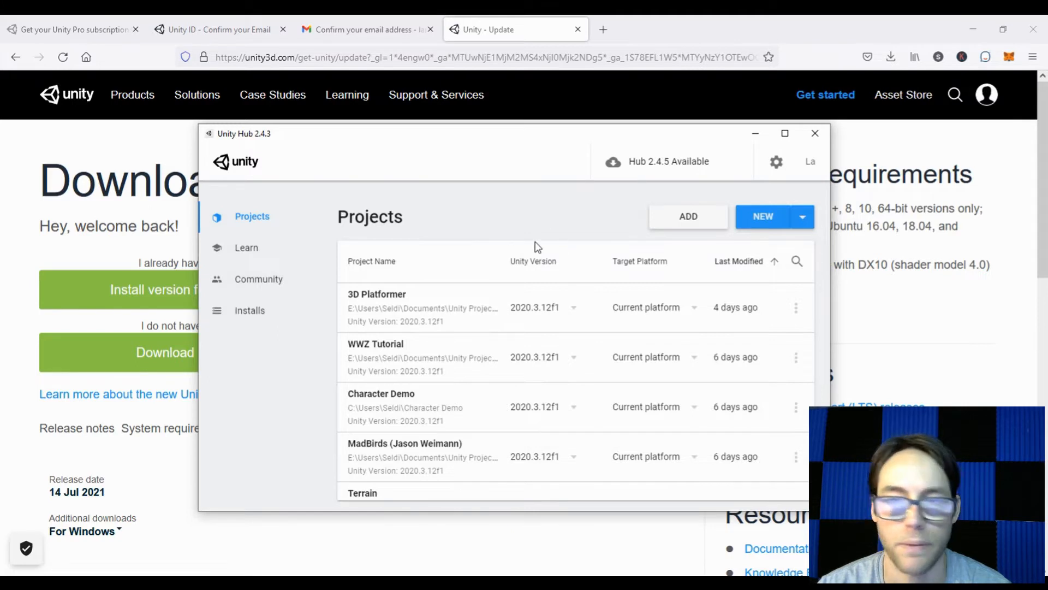
{"action": "left_click", "coordinate": [275, 251]}
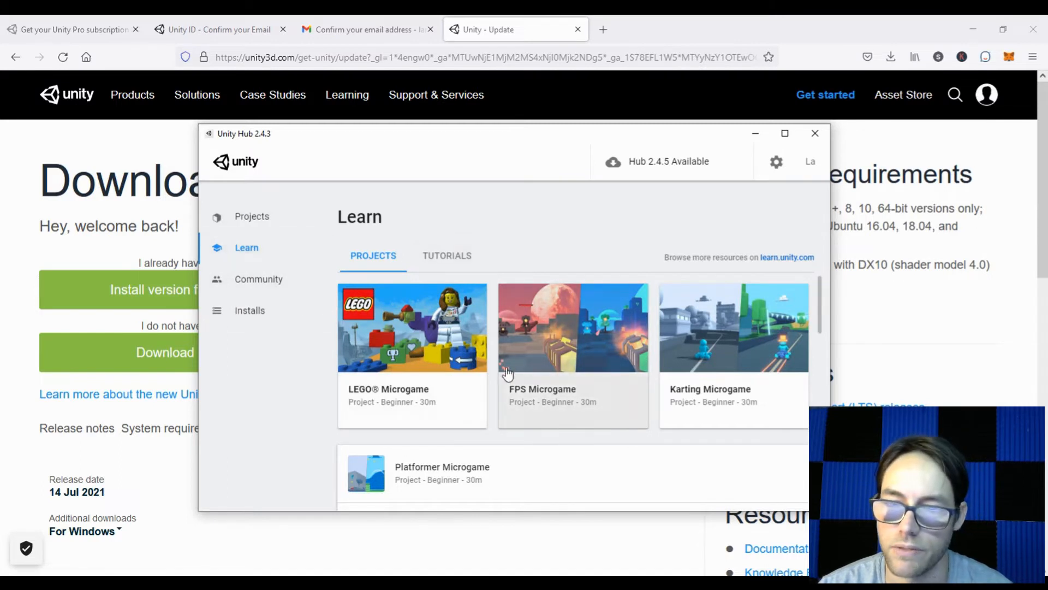
{"action": "scroll", "coordinate": [724, 370], "scroll_direction": "down", "scroll_amount": 1}
{"action": "scroll", "coordinate": [719, 362], "scroll_direction": "down", "scroll_amount": 5}
{"action": "scroll", "coordinate": [546, 338], "scroll_direction": "up", "scroll_amount": 2}
{"action": "left_click", "coordinate": [256, 282]}
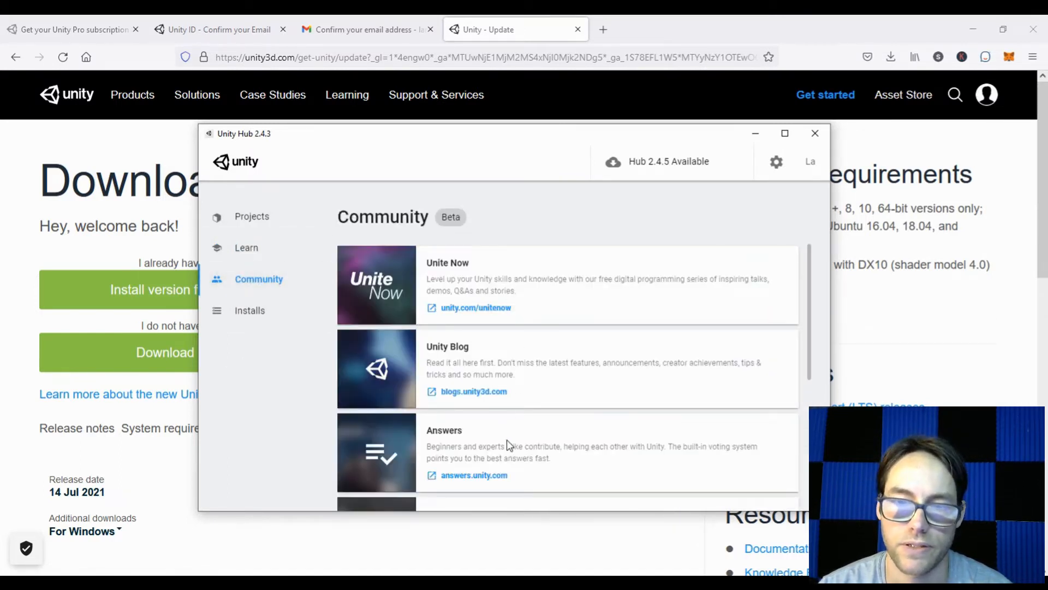
{"action": "left_click", "coordinate": [243, 321]}
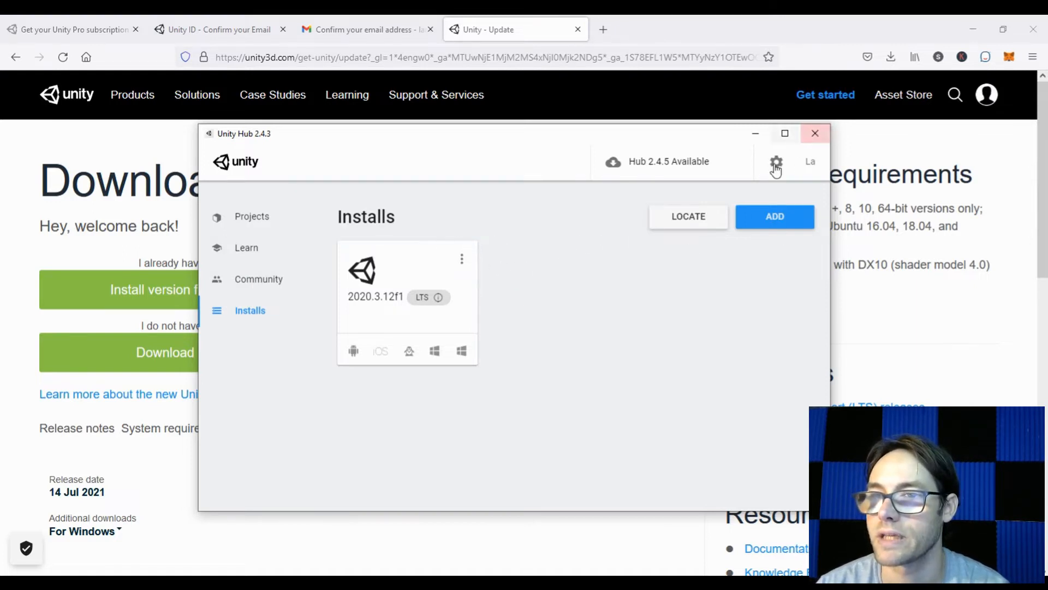
Sign out of the Unity account and start signing back in
{"action": "left_click", "coordinate": [812, 164]}
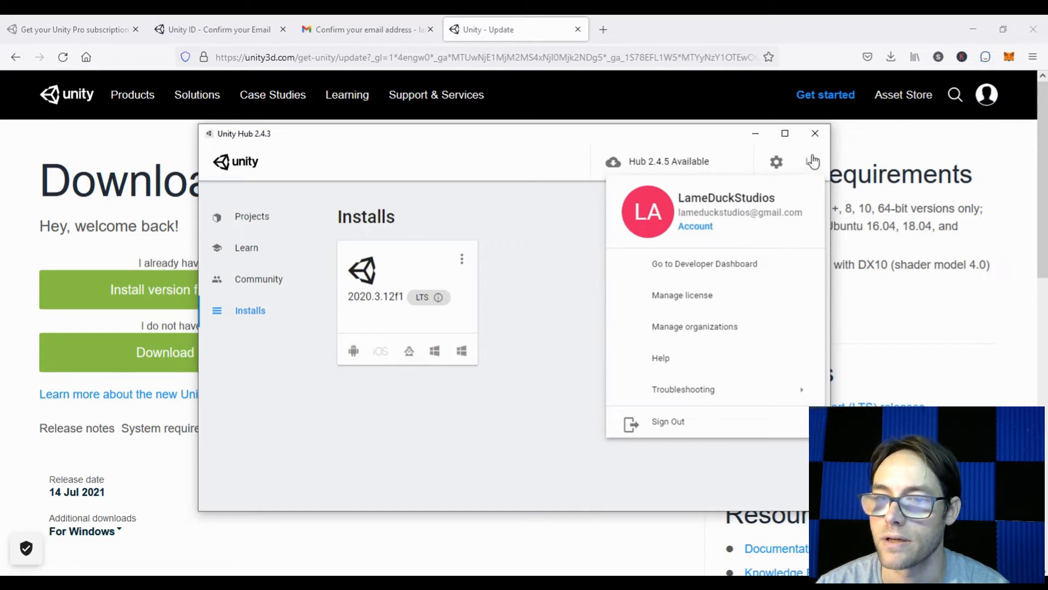
{"action": "left_click", "coordinate": [675, 423]}
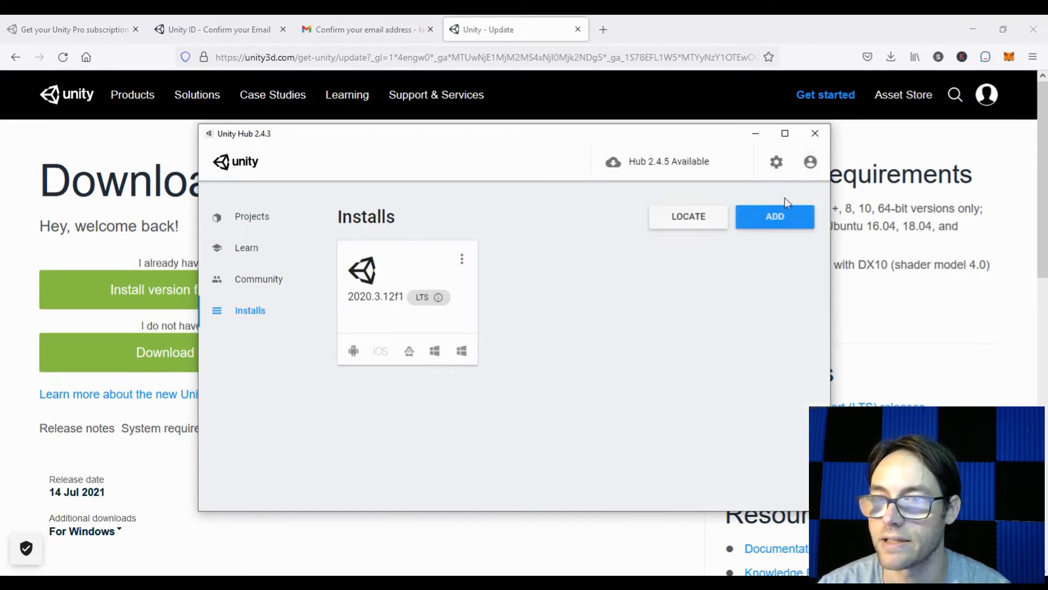
{"action": "left_click", "coordinate": [812, 164]}
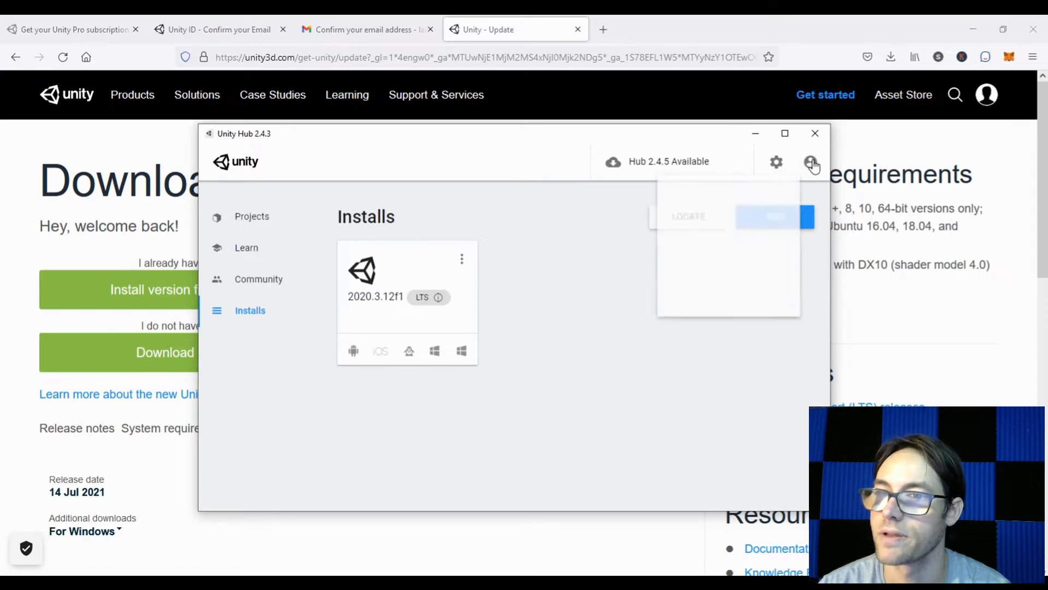
{"action": "left_click", "coordinate": [715, 327]}
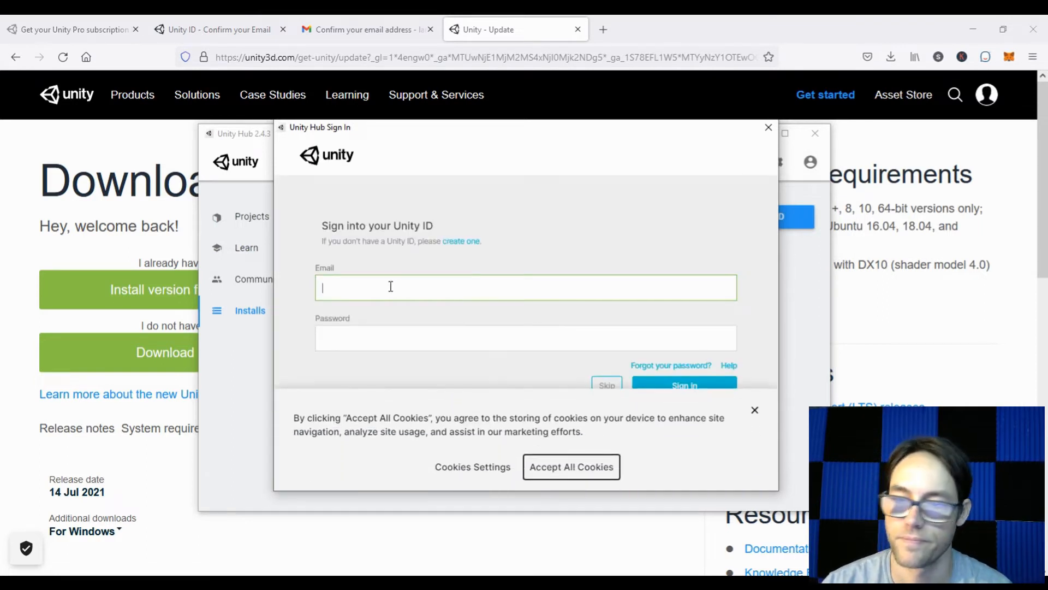
Dismiss the cookie notice and submit the account e-mail and password
{"action": "left_click", "coordinate": [755, 410]}
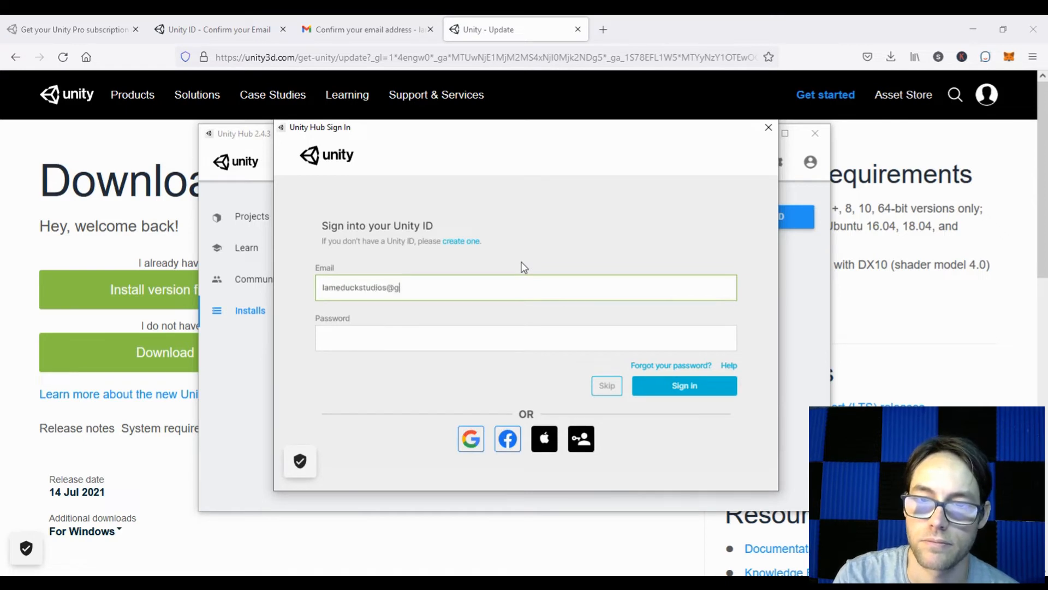
{"action": "type", "text": ".com"}
{"action": "key", "text": "Tab"}
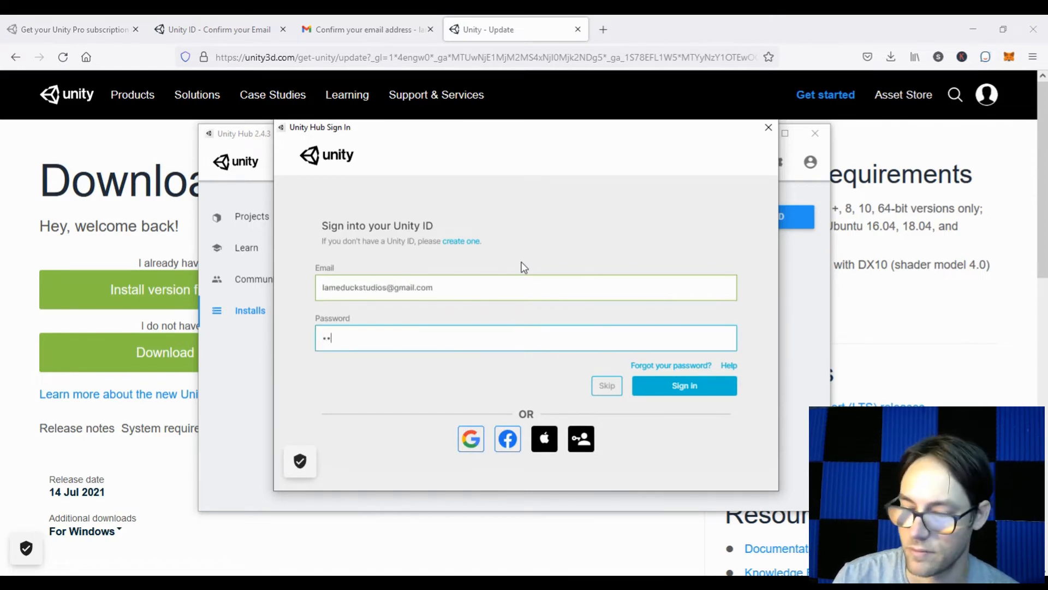
{"action": "key", "text": "Return"}
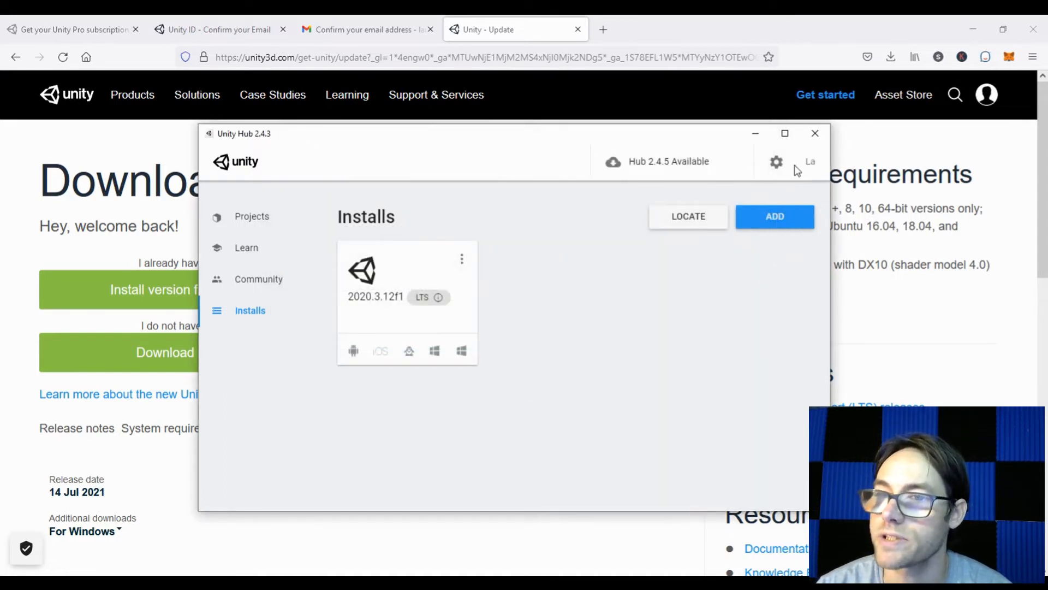
Activate a Unity Personal license for non-professional use, then return to the Projects list
{"action": "left_click", "coordinate": [811, 171]}
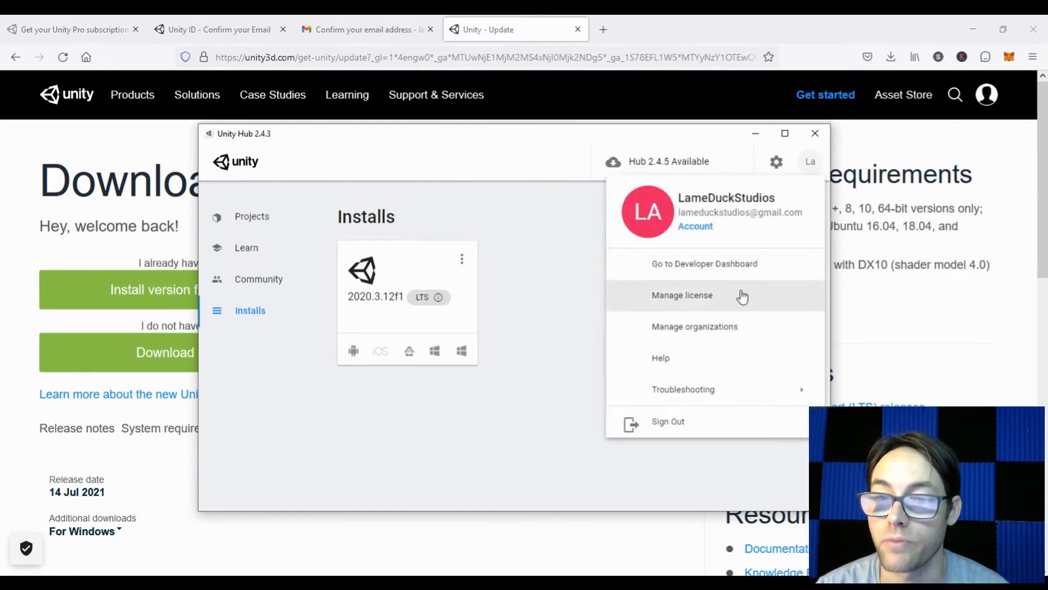
{"action": "left_click", "coordinate": [704, 299]}
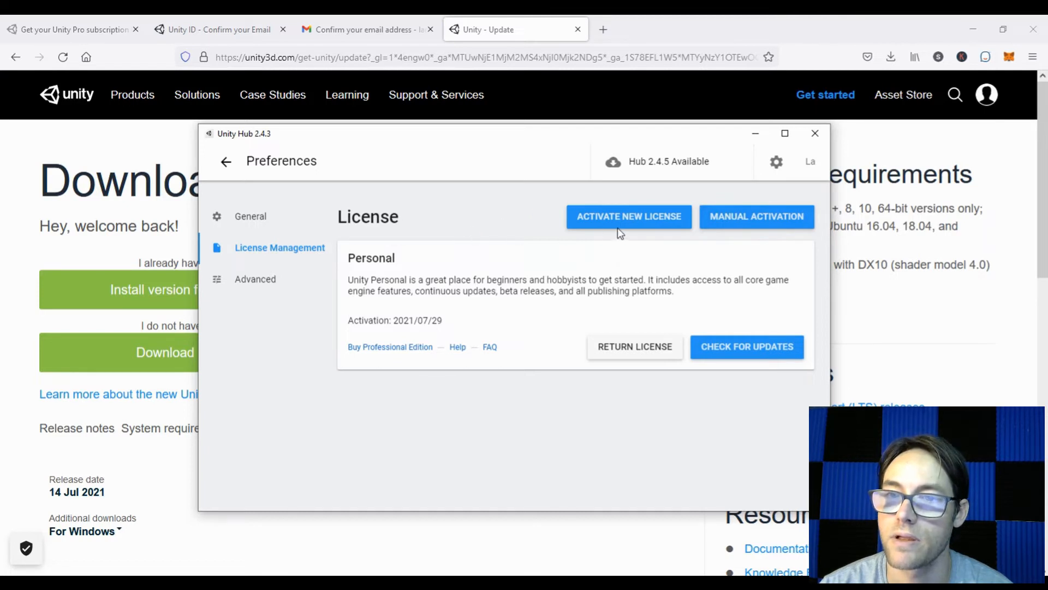
{"action": "left_click", "coordinate": [603, 229]}
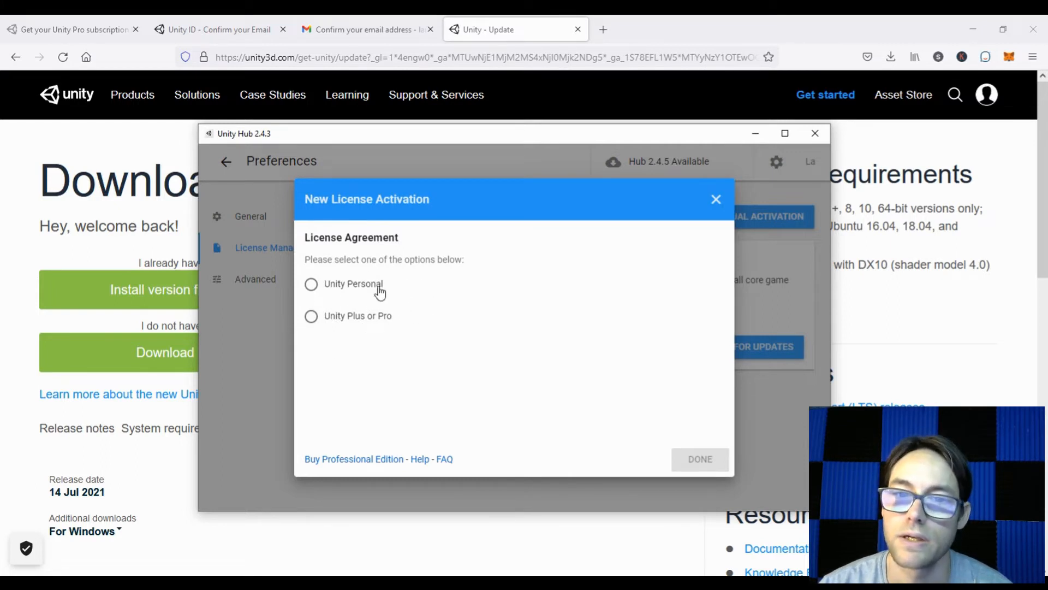
{"action": "left_click", "coordinate": [311, 284]}
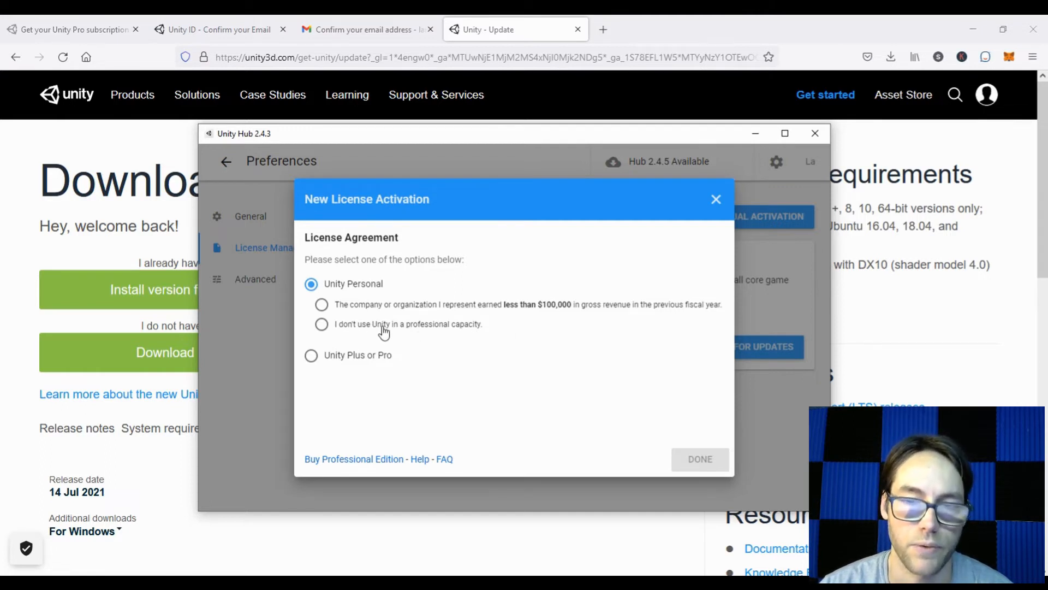
{"action": "left_click", "coordinate": [404, 304]}
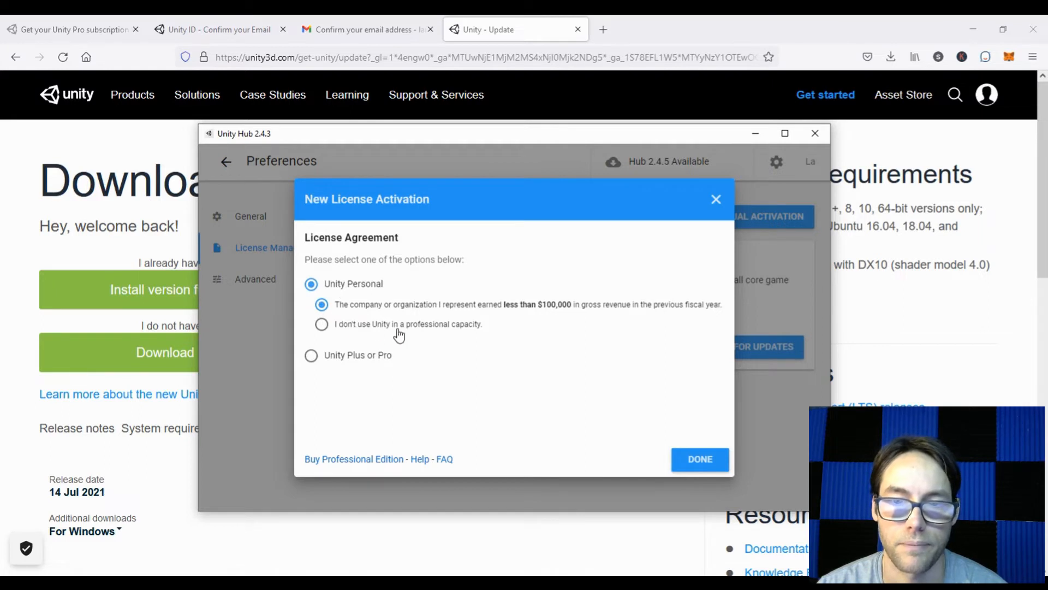
{"action": "left_click", "coordinate": [399, 335]}
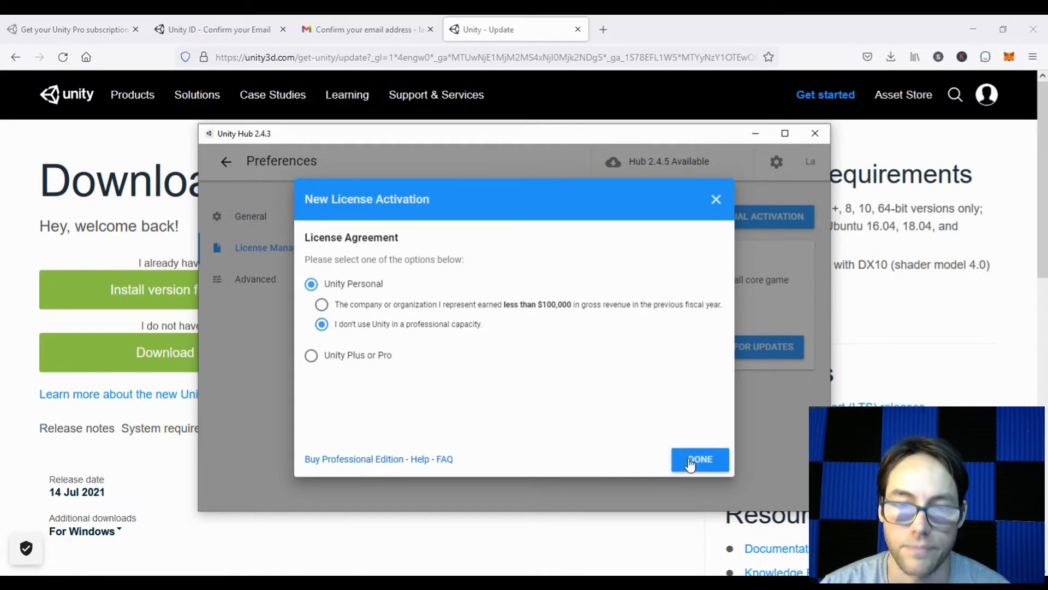
{"action": "left_click", "coordinate": [715, 200]}
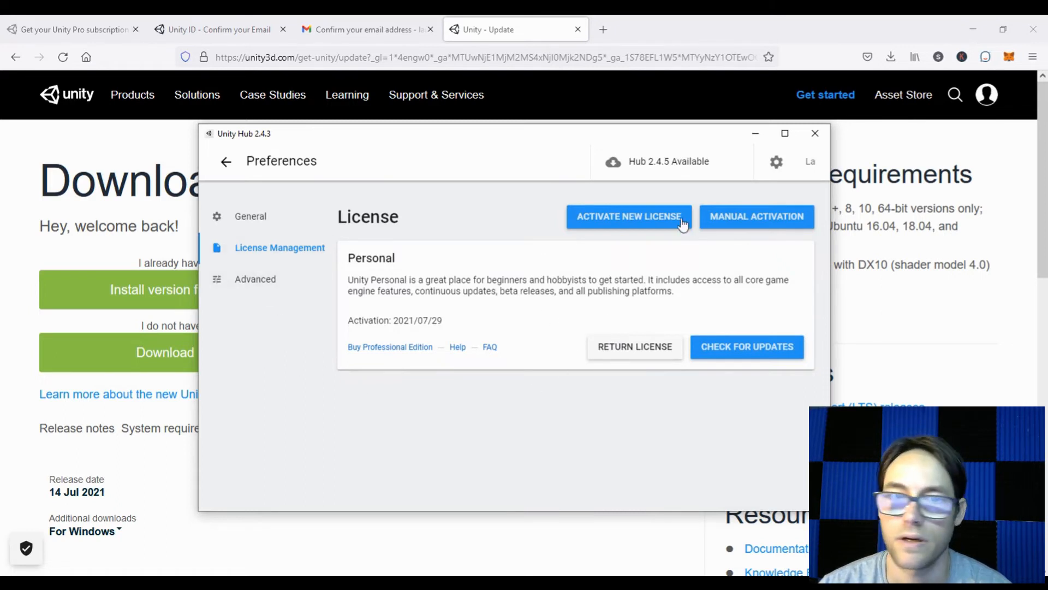
{"action": "left_click", "coordinate": [226, 163]}
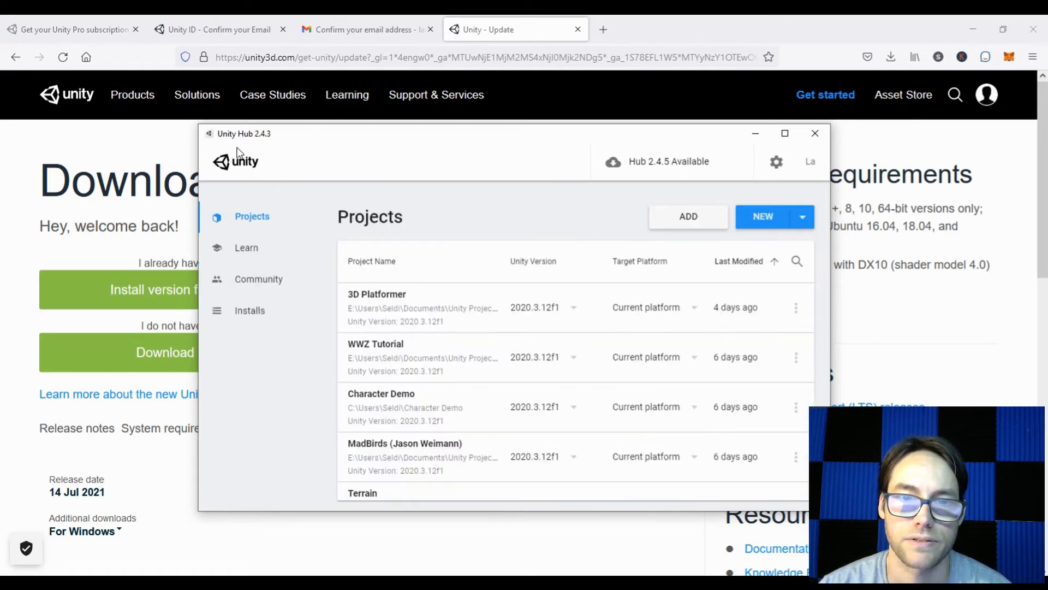
Show the Installs page and point at the 2020.3.12f1 LTS version label
{"action": "left_click", "coordinate": [262, 310]}
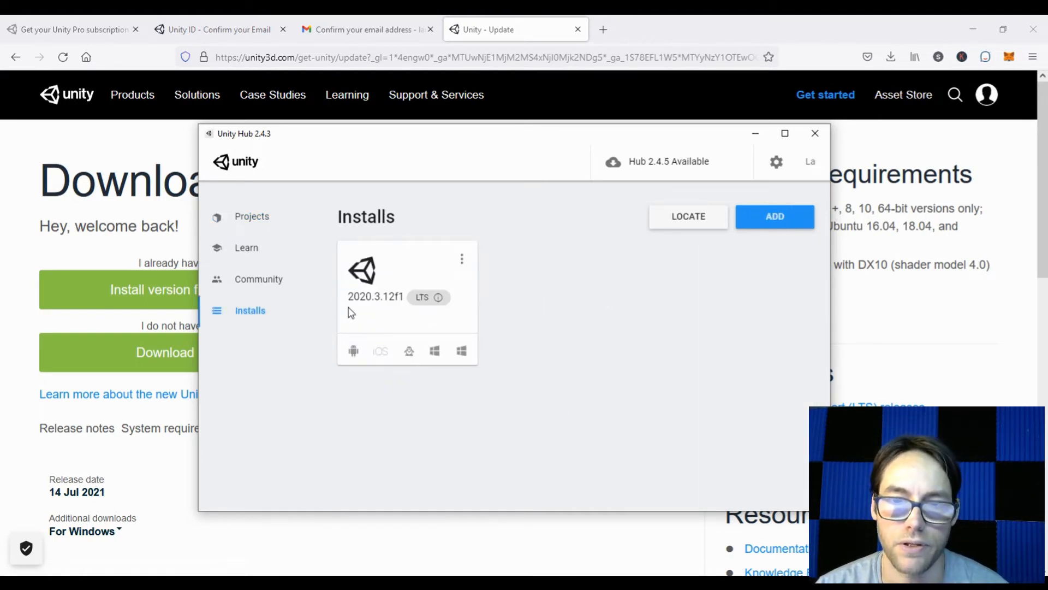
{"action": "mouse_move", "coordinate": [360, 307]}
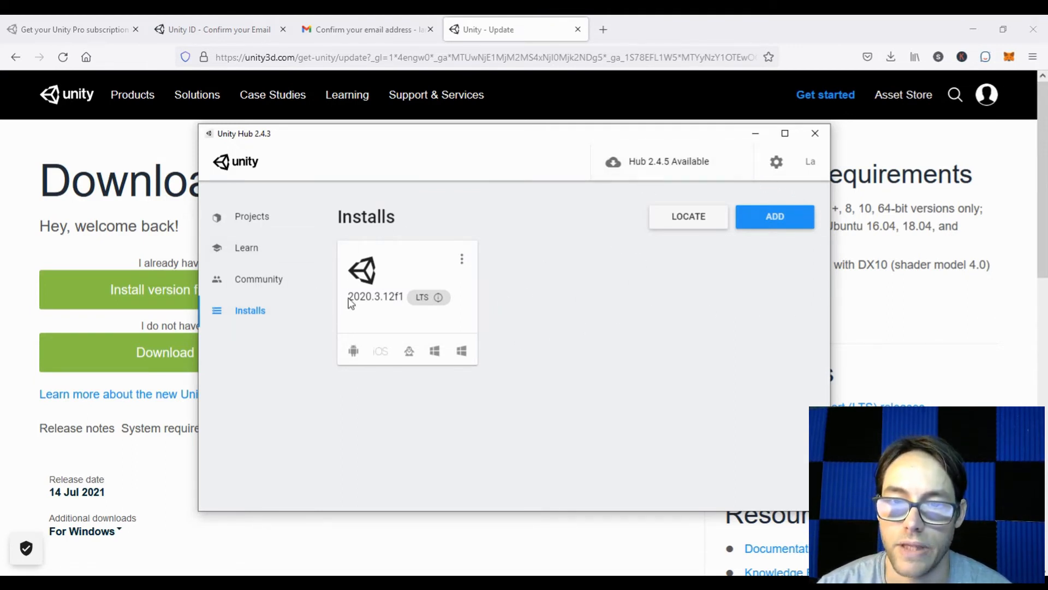
Add a new Unity version, choosing 2020.3.15f2 (LTS) and continuing to modules
{"action": "left_click", "coordinate": [780, 217]}
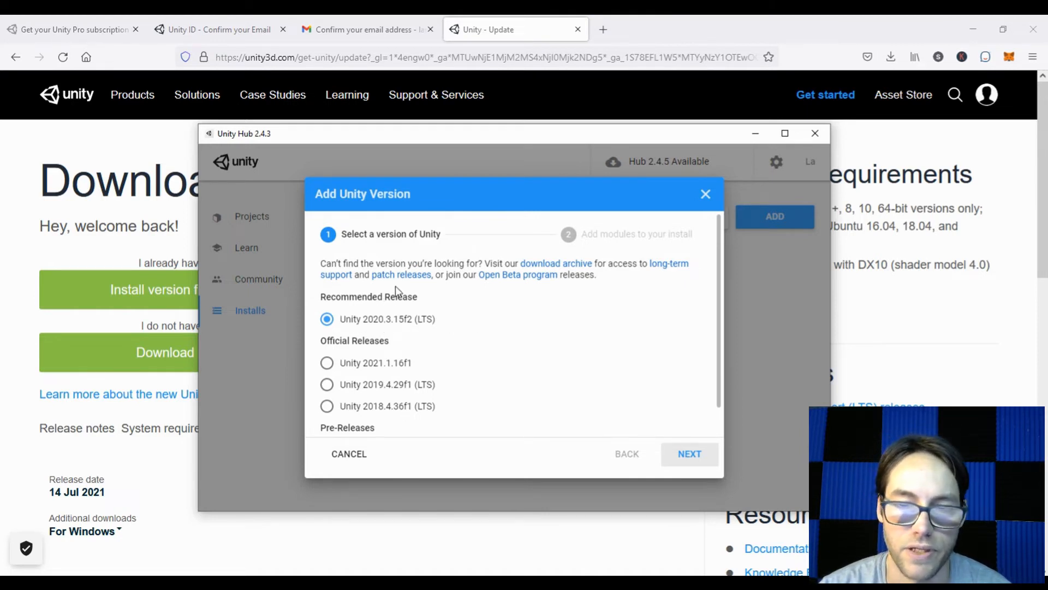
{"action": "scroll", "coordinate": [453, 399], "scroll_direction": "down", "scroll_amount": 1}
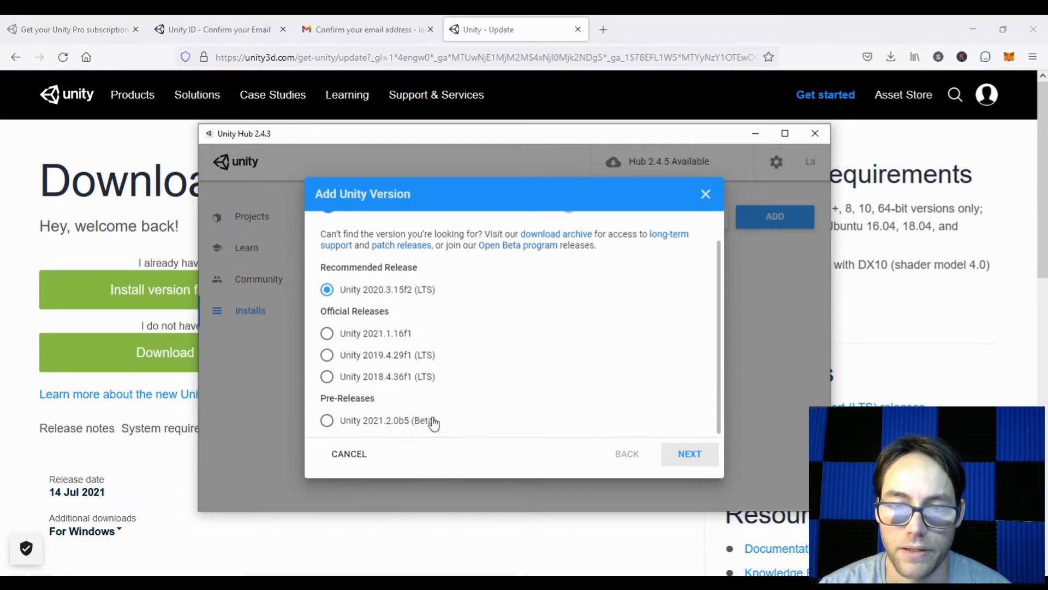
{"action": "scroll", "coordinate": [457, 396], "scroll_direction": "up", "scroll_amount": 1}
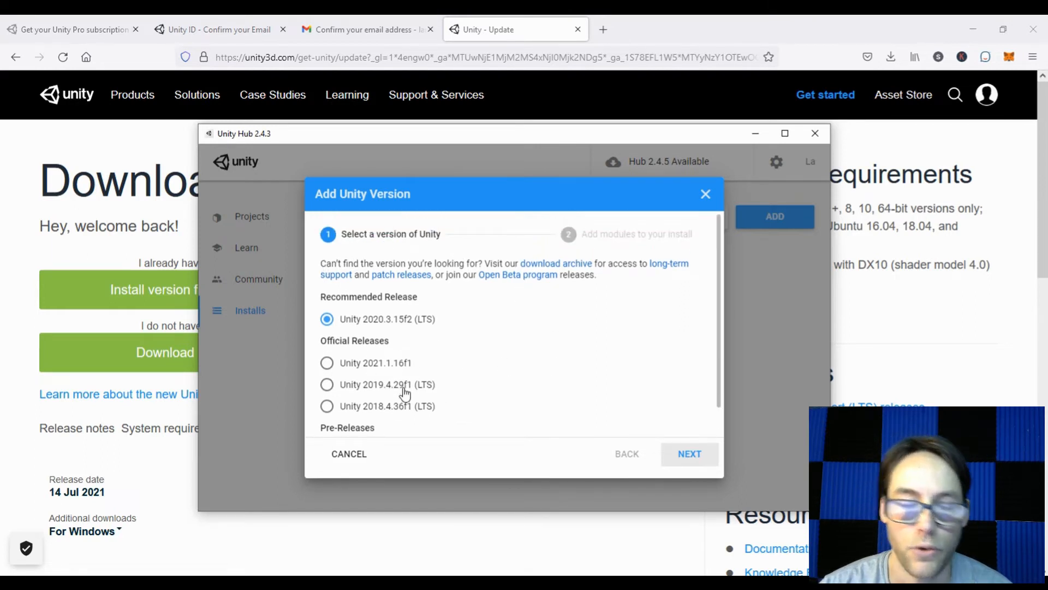
{"action": "left_click", "coordinate": [352, 363]}
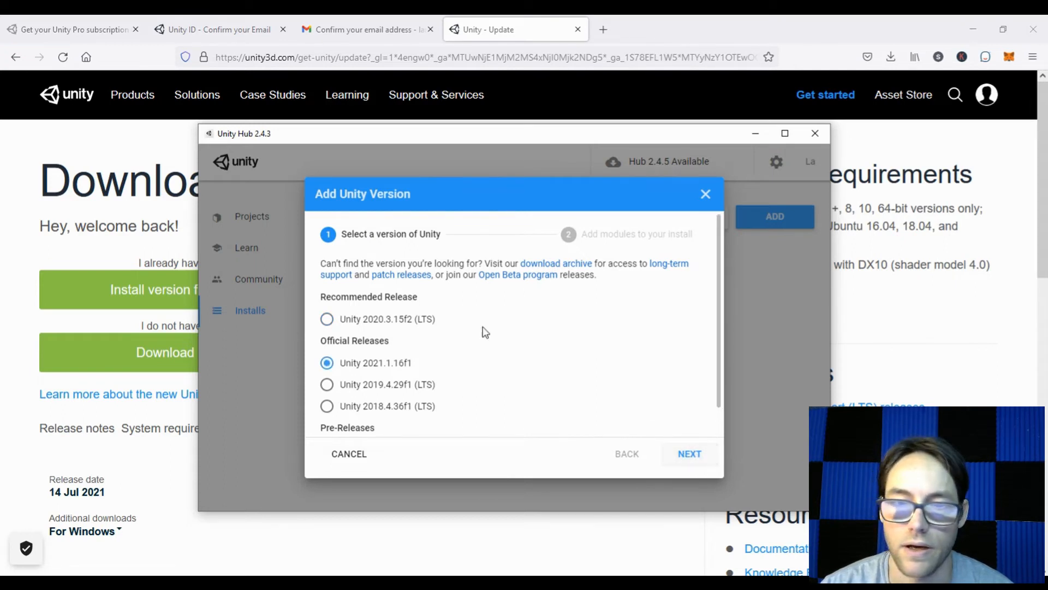
{"action": "left_click", "coordinate": [387, 321]}
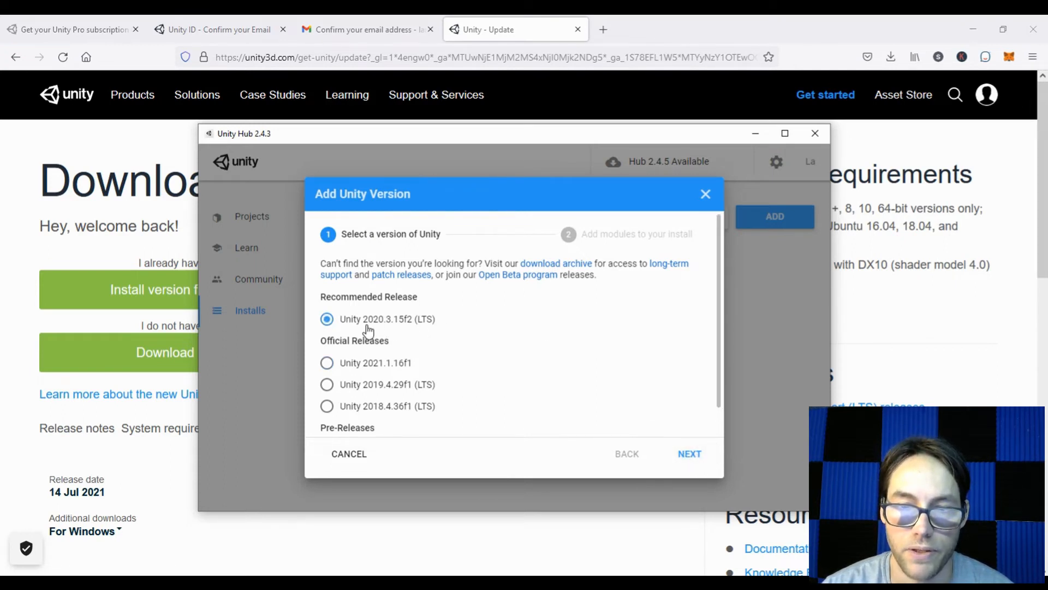
{"action": "left_click", "coordinate": [691, 457]}
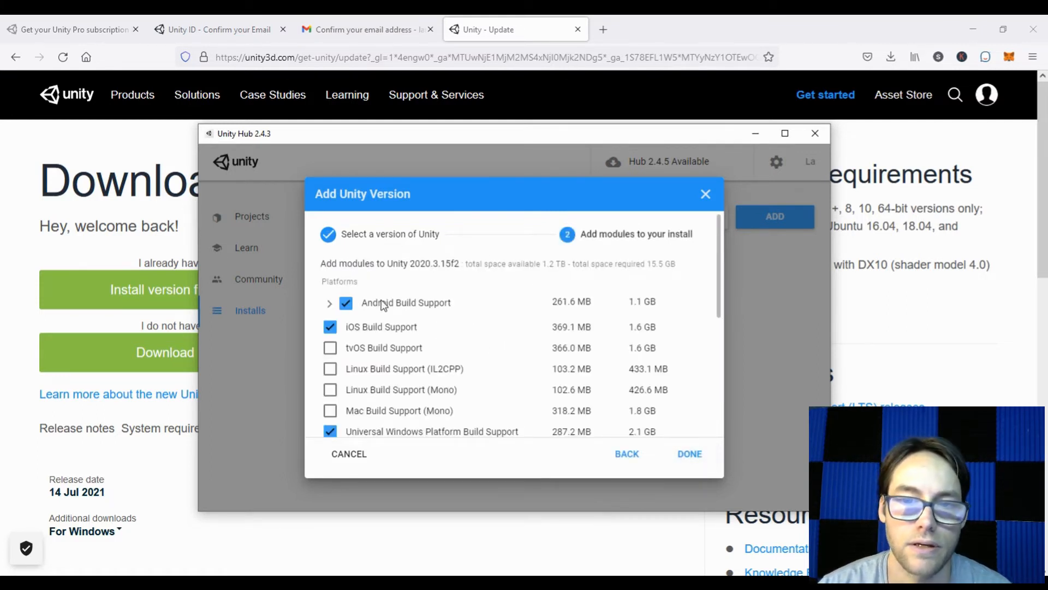
Install 2020.3.15f2 with Android, iOS, UWP, Windows IL2CPP and Documentation modules (15.5 GB)
{"action": "scroll", "coordinate": [383, 304], "scroll_direction": "down", "scroll_amount": 2}
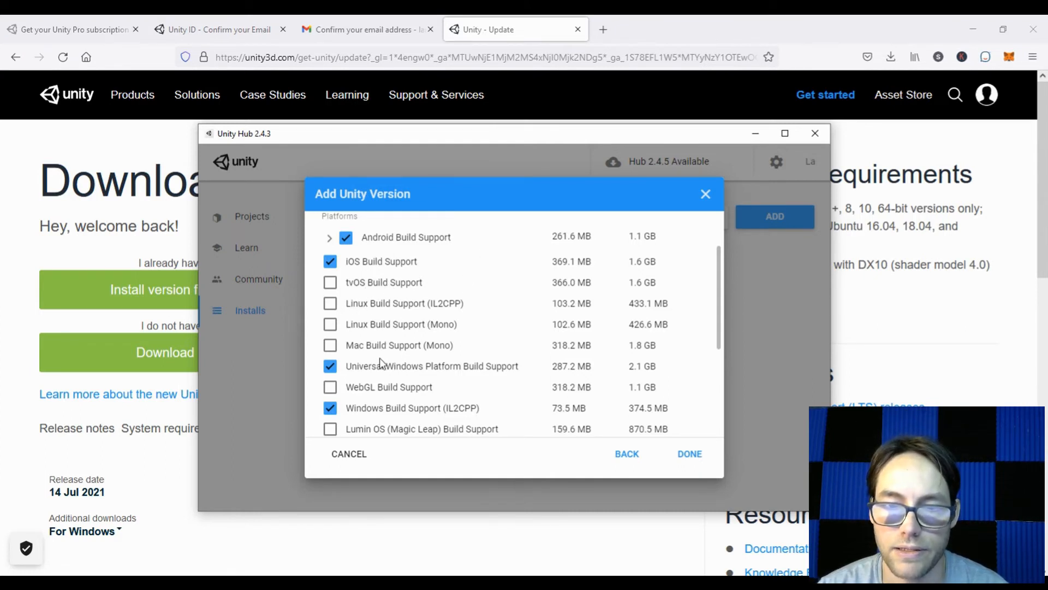
{"action": "scroll", "coordinate": [397, 326], "scroll_direction": "down", "scroll_amount": 3}
{"action": "scroll", "coordinate": [398, 323], "scroll_direction": "up", "scroll_amount": 3}
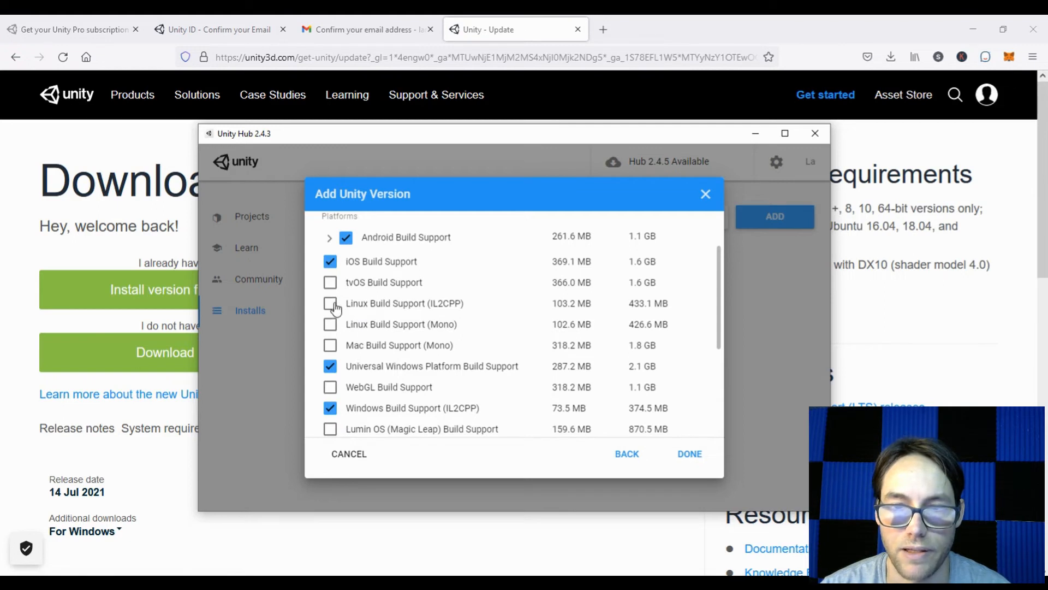
{"action": "scroll", "coordinate": [398, 418], "scroll_direction": "down", "scroll_amount": 1}
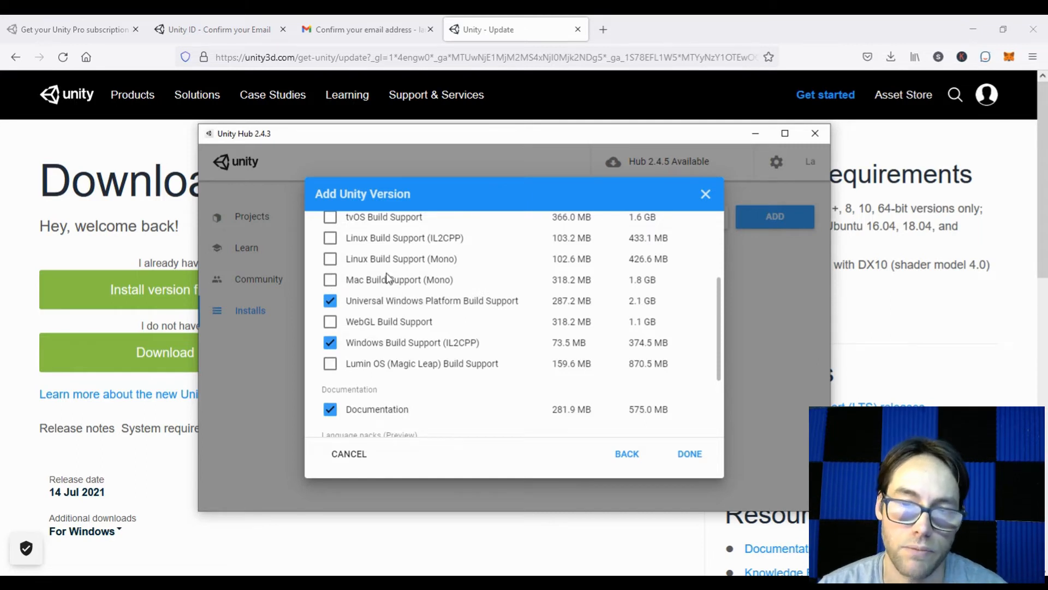
{"action": "scroll", "coordinate": [487, 311], "scroll_direction": "down", "scroll_amount": 3}
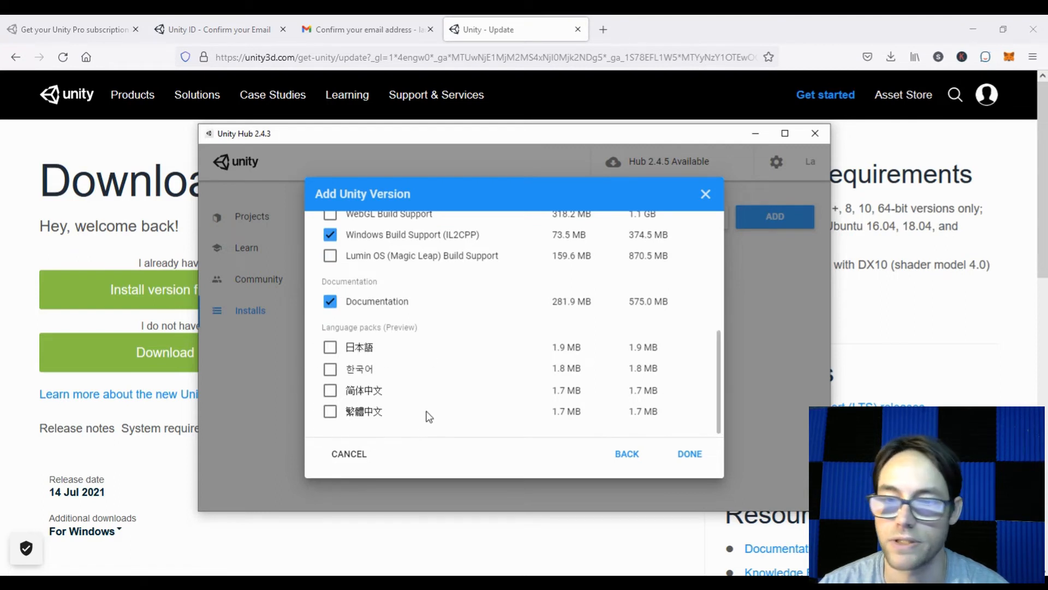
{"action": "scroll", "coordinate": [428, 416], "scroll_direction": "up", "scroll_amount": 6}
{"action": "left_click", "coordinate": [683, 463]}
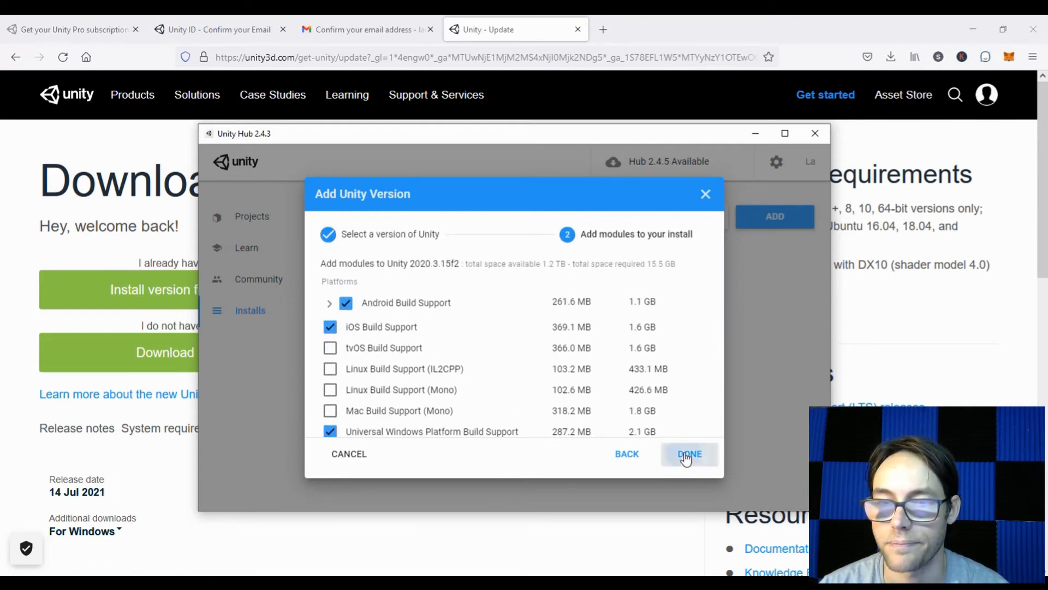